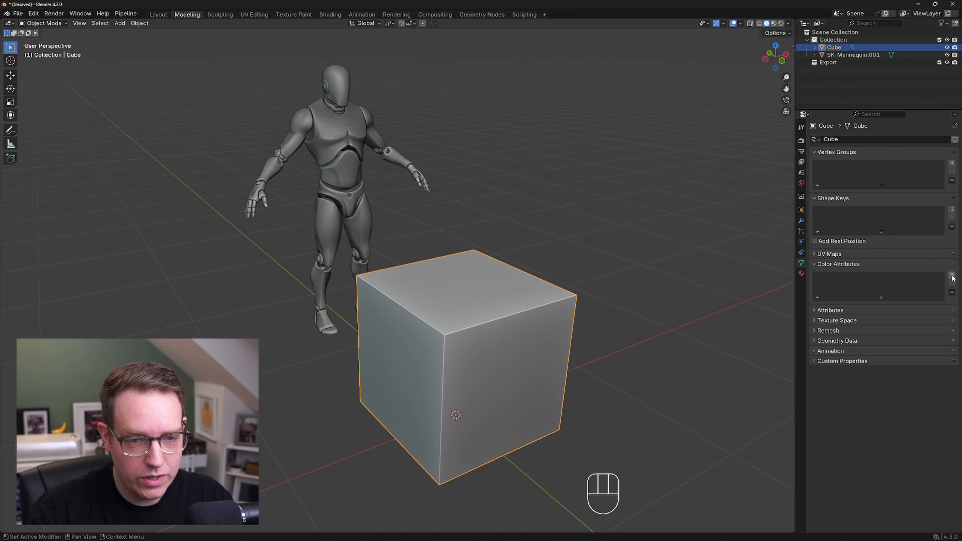
# - Add a color attribute named Color to the cube with the Vertex domain, Color data type and black (#000000FF) fill
pyautogui.click(818, 265)
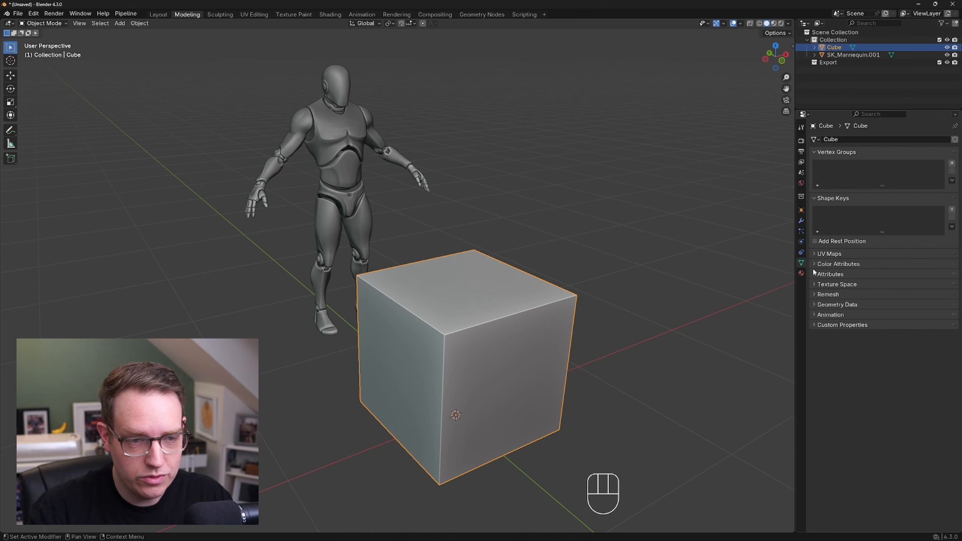
pyautogui.click(813, 265)
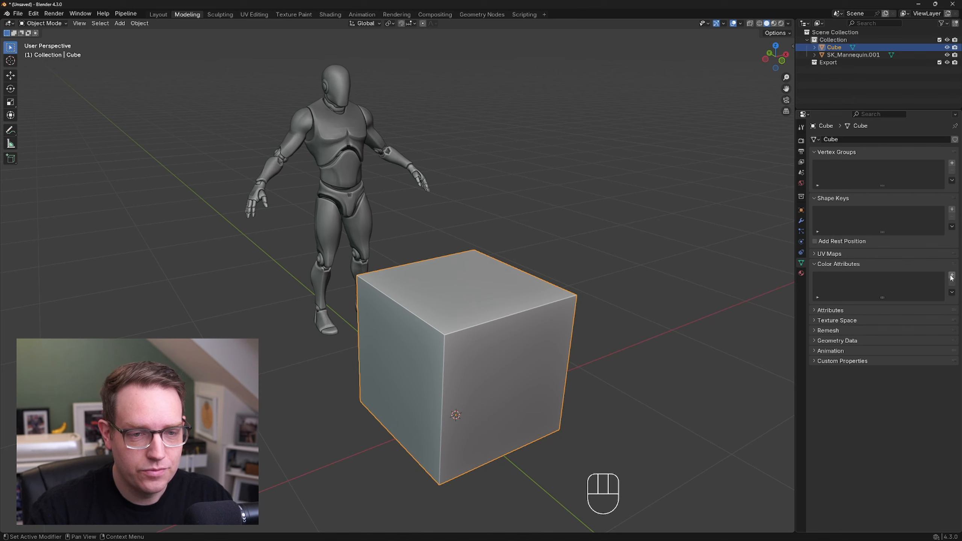
pyautogui.click(952, 276)
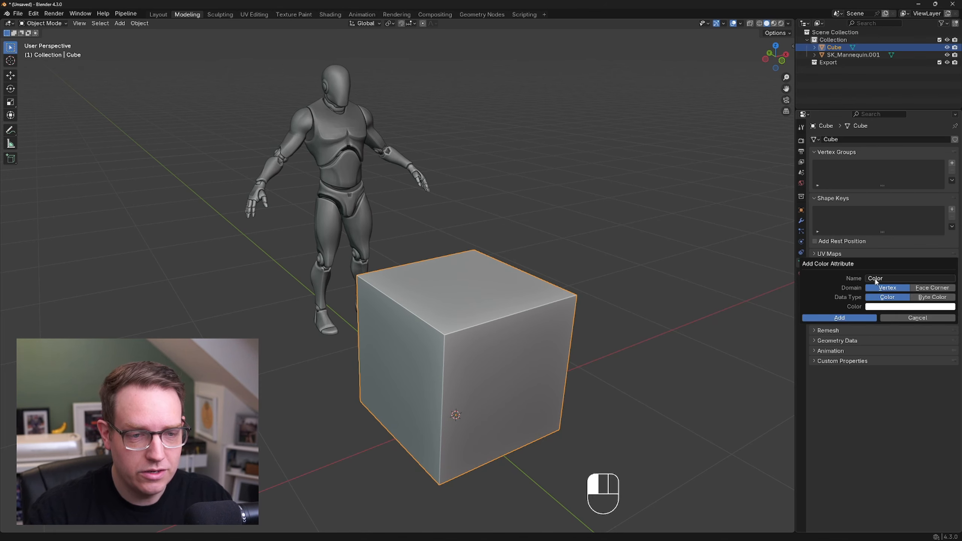
pyautogui.click(883, 308)
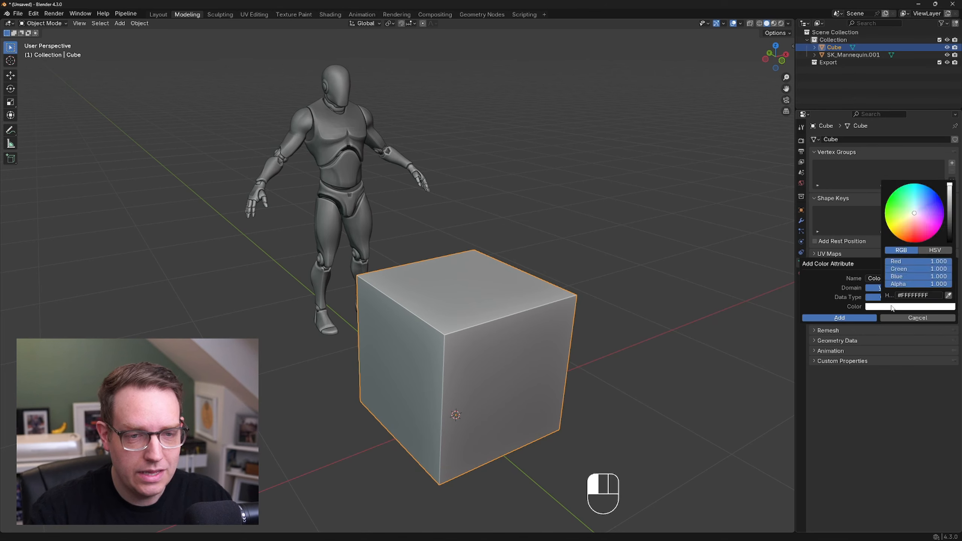
pyautogui.moveTo(950, 228); pyautogui.dragTo(950, 243)
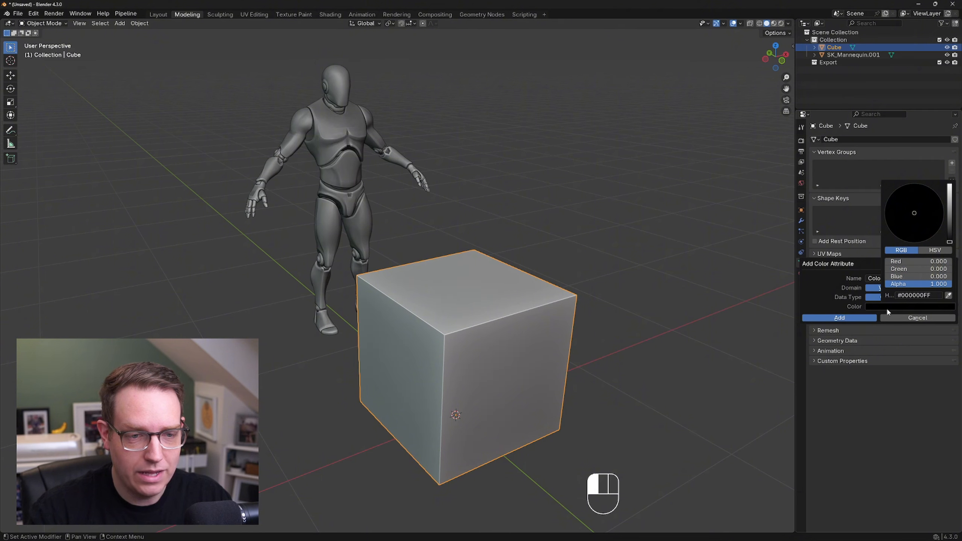
pyautogui.click(847, 319)
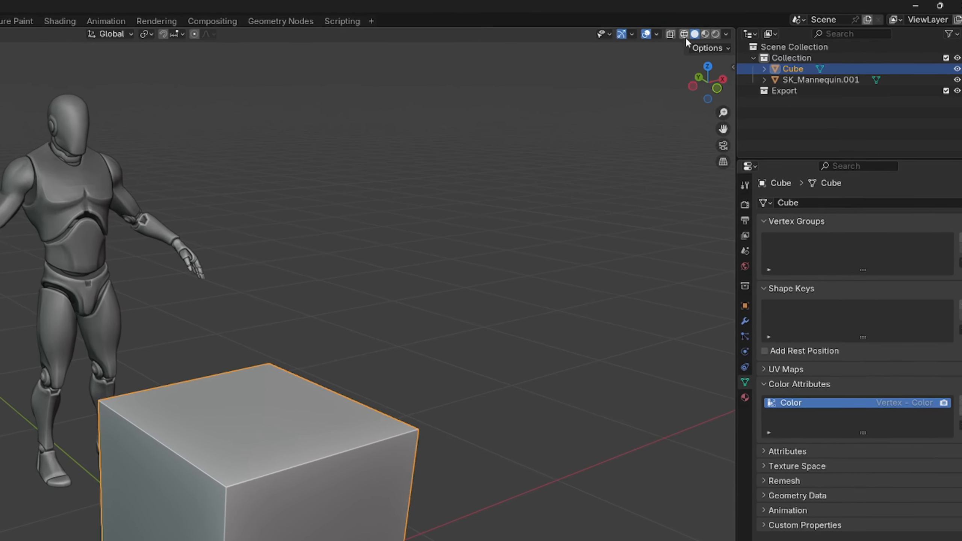
# - Preview the vertex colors by setting the viewport shading color to Attribute, and return it to Material
pyautogui.click(714, 36)
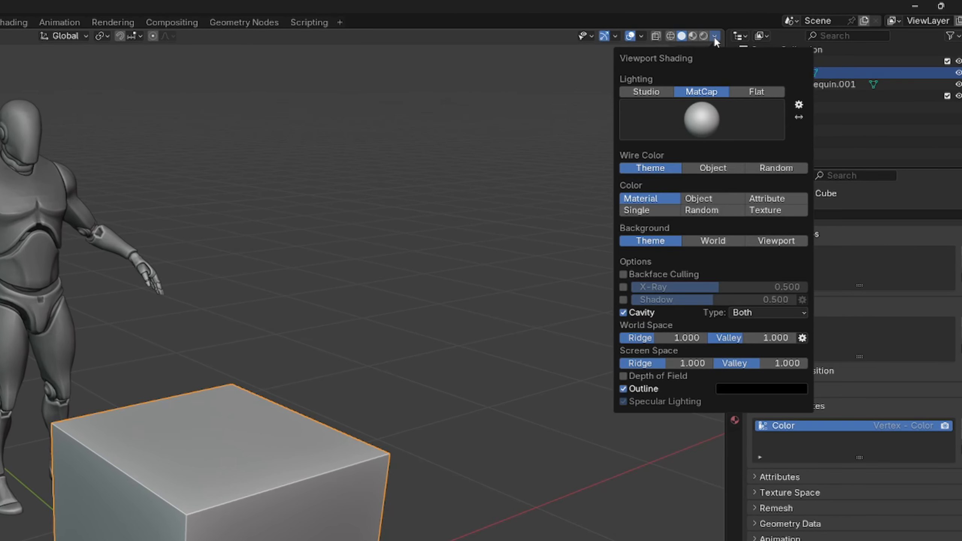
pyautogui.click(773, 198)
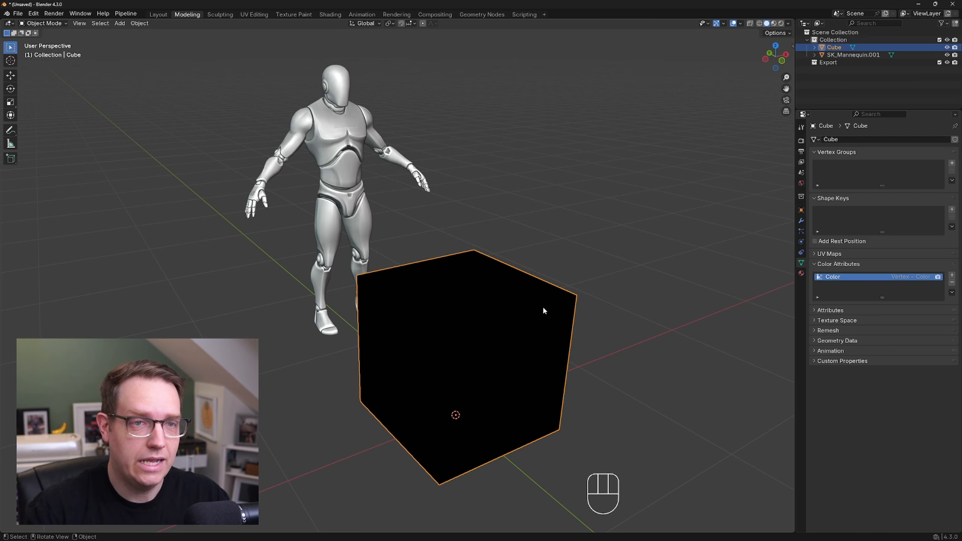
pyautogui.click(788, 23)
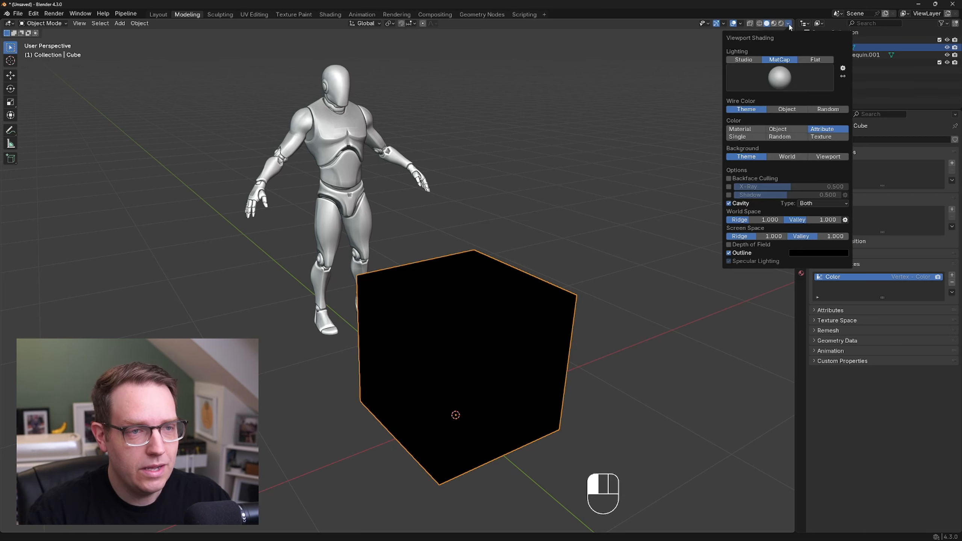
pyautogui.click(746, 129)
pyautogui.moveTo(458, 279); pyautogui.dragTo(455, 271, button='middle')
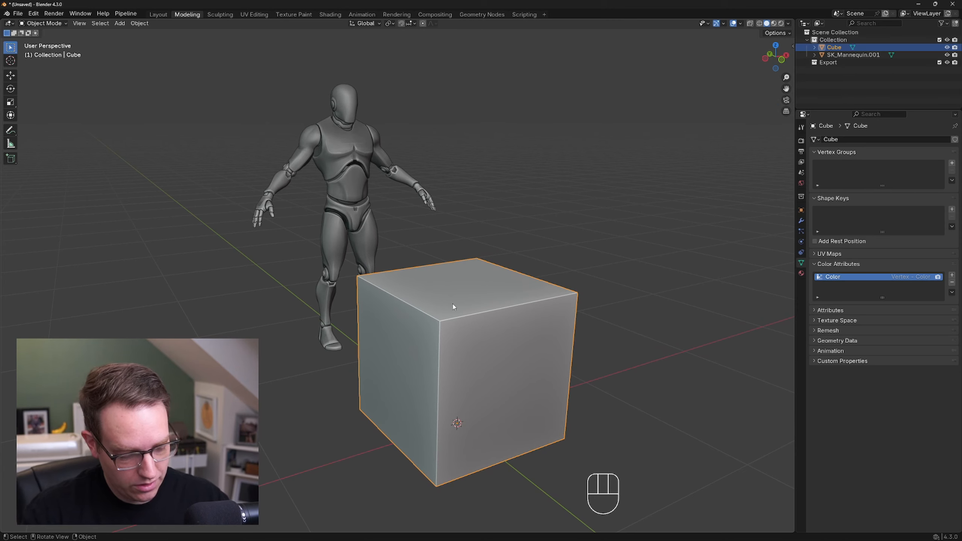
# - Switch the cube to Vertex Paint mode and turn off vertex selection masking
pyautogui.click(51, 25)
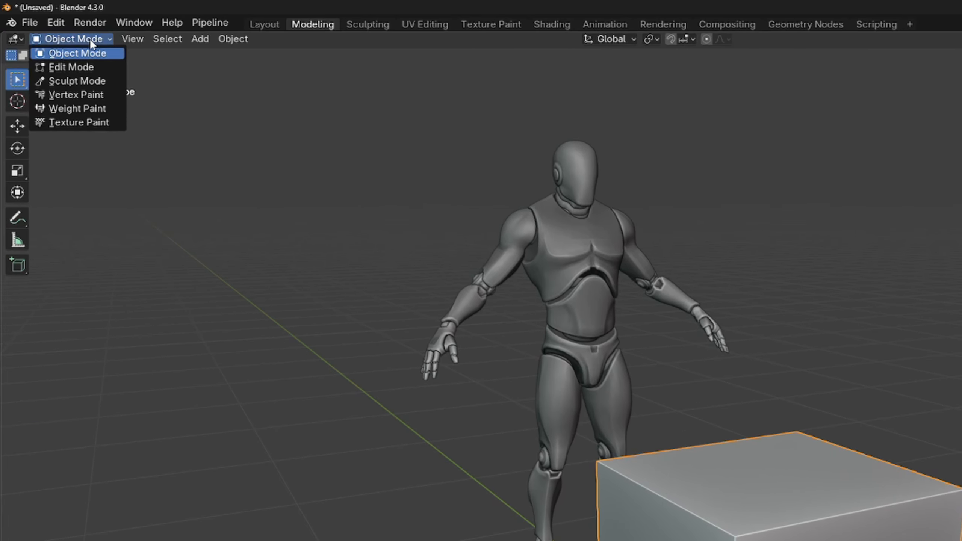
pyautogui.click(98, 96)
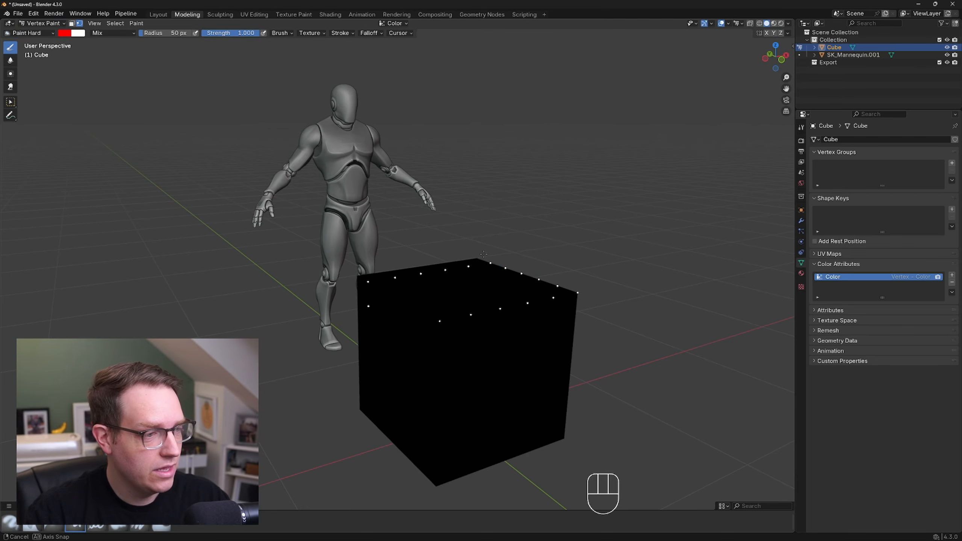
pyautogui.moveTo(415, 264); pyautogui.dragTo(532, 289, button='middle')
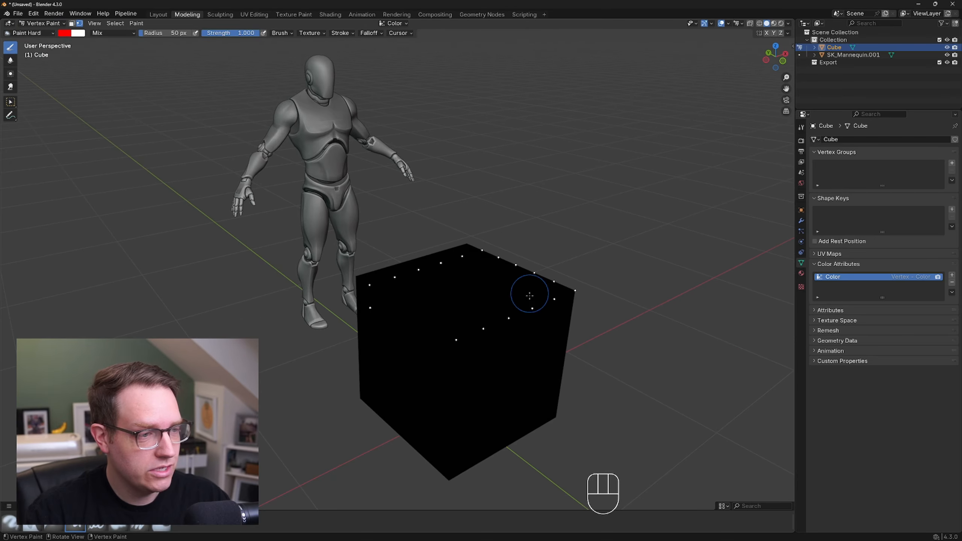
pyautogui.click(79, 24)
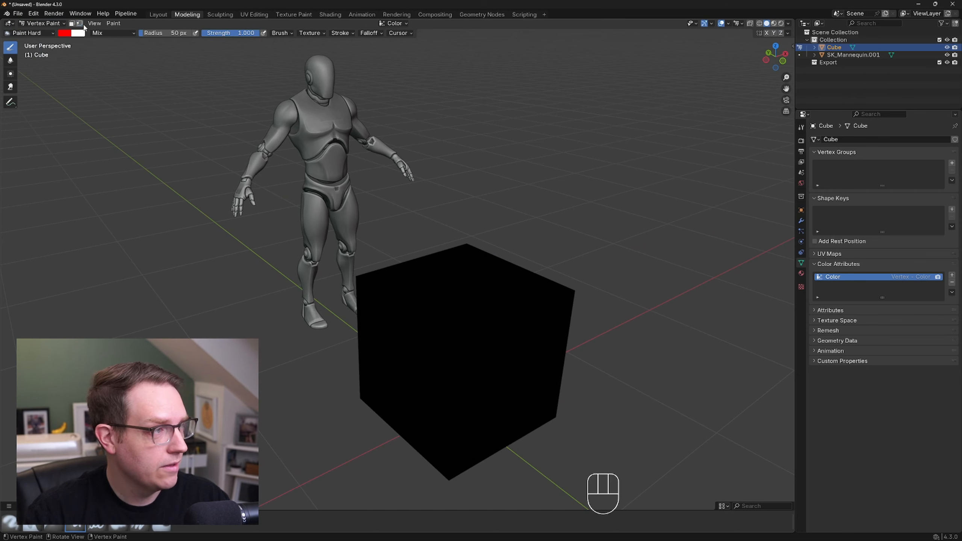
# - Paint a red test stroke on the cube, undo it, and turn vertex selection masking off again
pyautogui.moveTo(472, 316)
pyautogui.mouseDown()
pyautogui.moveTo(456, 325)
pyautogui.moveTo(458, 395)
pyautogui.moveTo(492, 314)
pyautogui.moveTo(407, 318)
pyautogui.moveTo(488, 290)
pyautogui.moveTo(515, 326)
pyautogui.moveTo(473, 418)
pyautogui.moveTo(457, 344)
pyautogui.moveTo(447, 339)
pyautogui.mouseUp()
pyautogui.hotkey('ctrl', 'z')
pyautogui.hotkey('ctrl', 'z')
pyautogui.hotkey('ctrl', 'z')
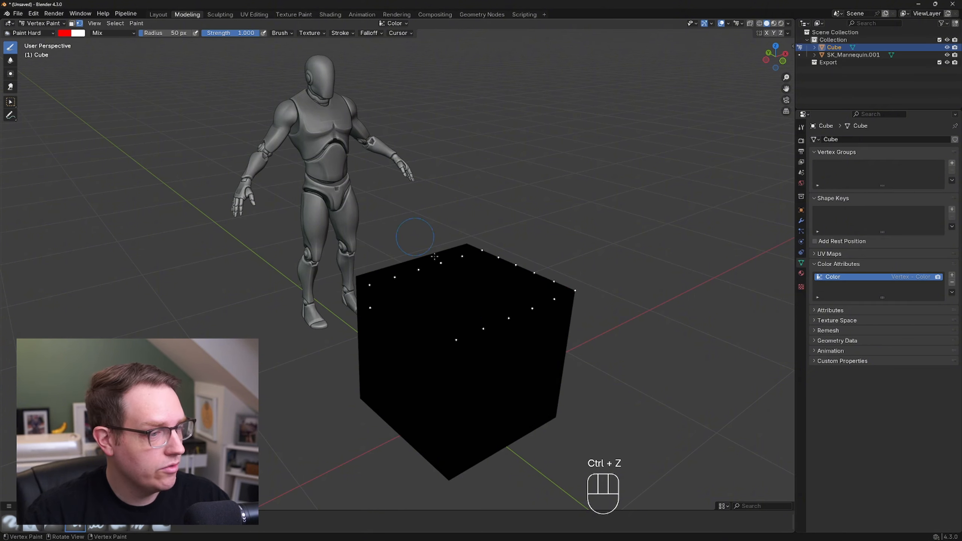
pyautogui.click(80, 25)
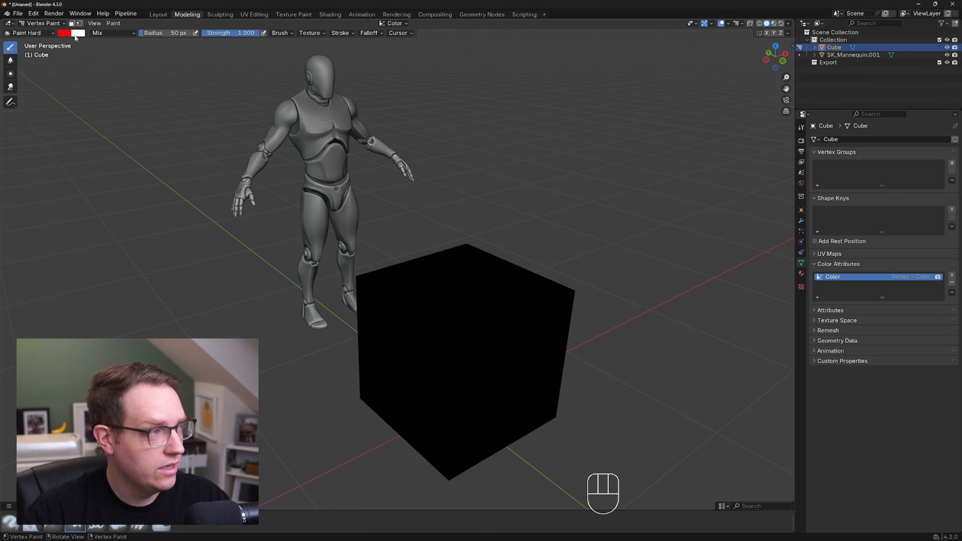
# - Set the vertex paint brush color to blue (#002EFF)
pyautogui.click(67, 33)
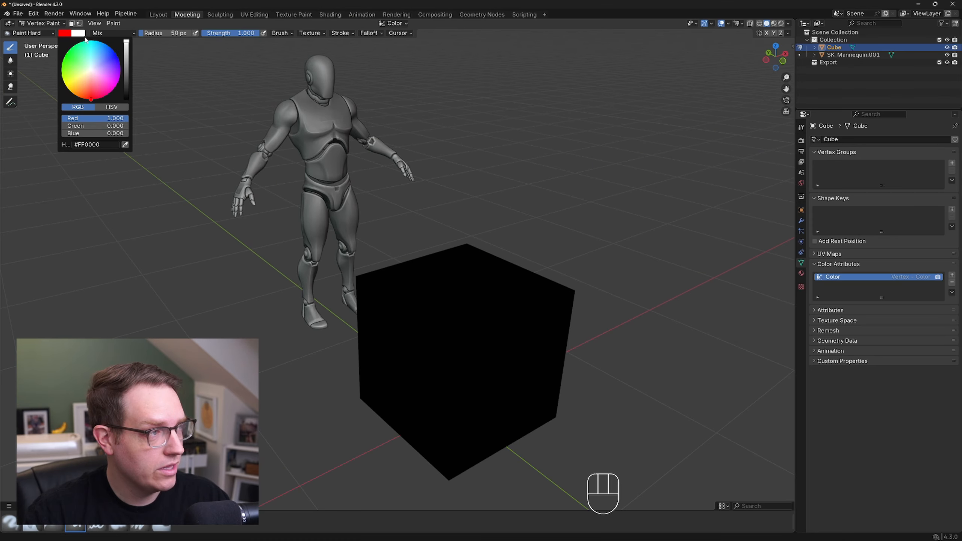
pyautogui.click(110, 71)
# - Paint a blue test stroke on the cube, undo it, and disable the vertex selection mask once more
pyautogui.moveTo(469, 303)
pyautogui.mouseDown()
pyautogui.moveTo(498, 343)
pyautogui.moveTo(462, 300)
pyautogui.moveTo(537, 301)
pyautogui.moveTo(462, 340)
pyautogui.mouseUp()
pyautogui.hotkey('ctrl', 'z')
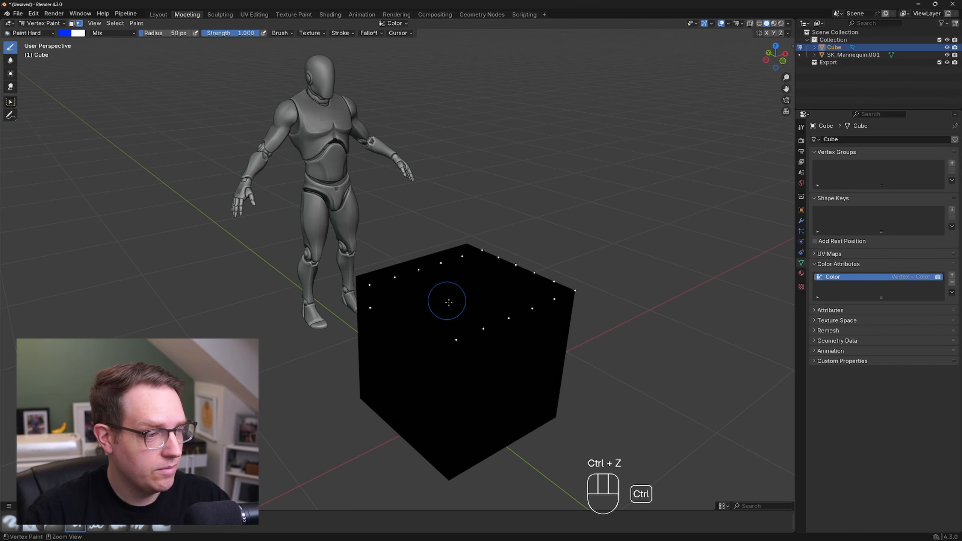
pyautogui.click(80, 23)
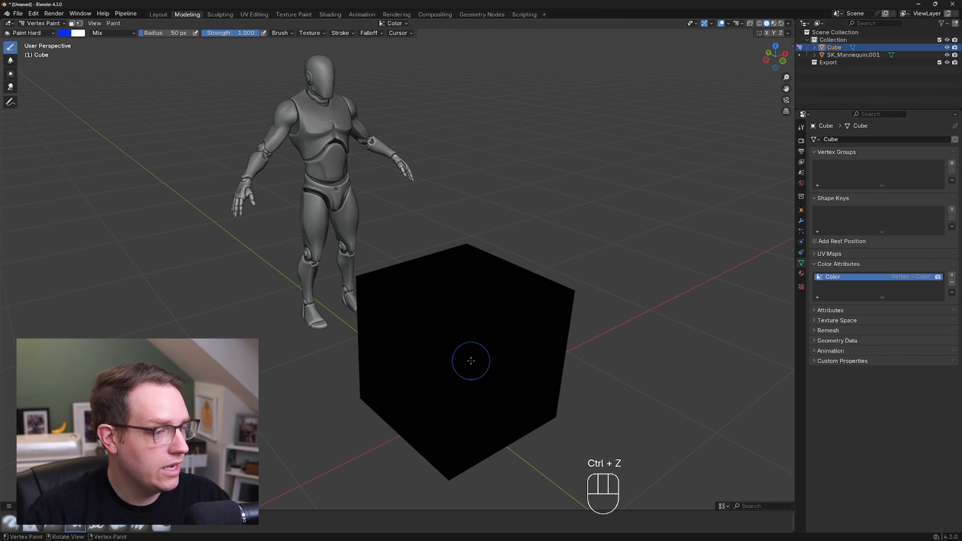
pyautogui.moveTo(471, 361); pyautogui.dragTo(473, 329, button='middle')
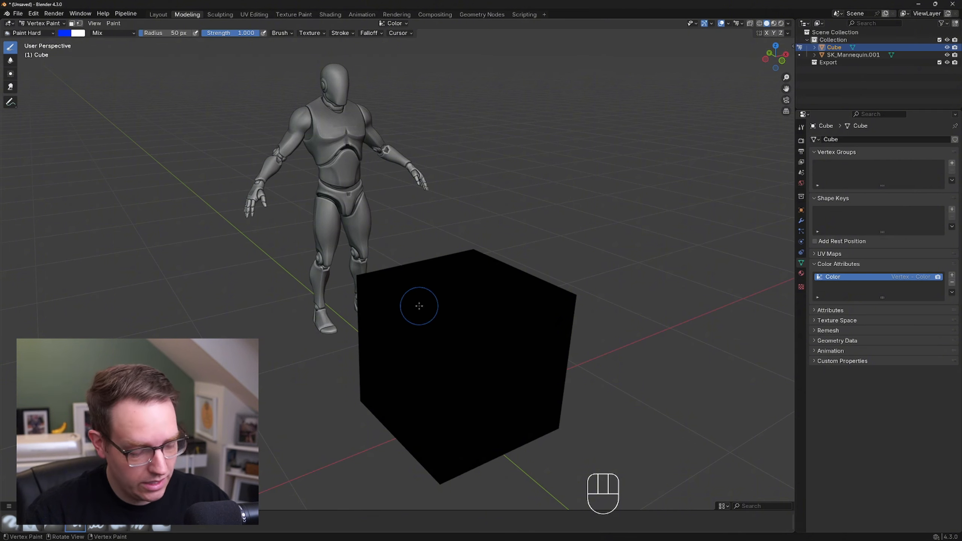
# - Switch the cube from Vertex Paint to Edit Mode
pyautogui.click(40, 33)
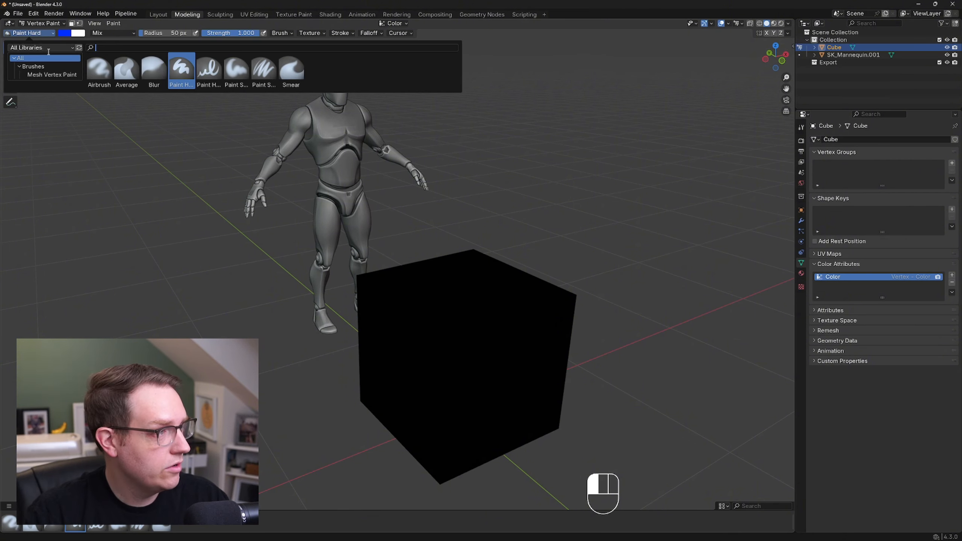
pyautogui.click(41, 24)
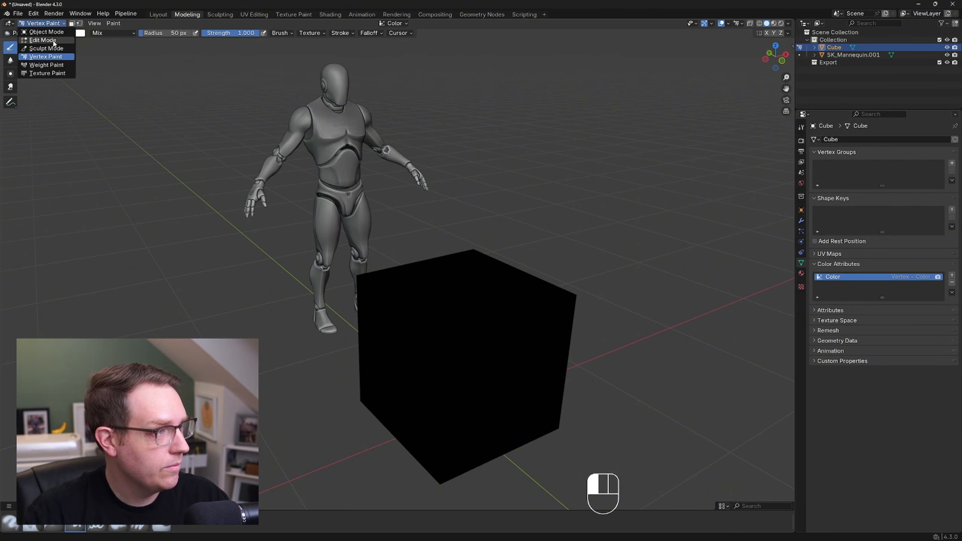
pyautogui.click(54, 41)
# - Select the vertices of the cube's horizontal middle loop, the upper half of its nearest vertical edge and the adjoining top front edge
pyautogui.moveTo(447, 287); pyautogui.dragTo(452, 288, button='middle')
pyautogui.click(454, 334)
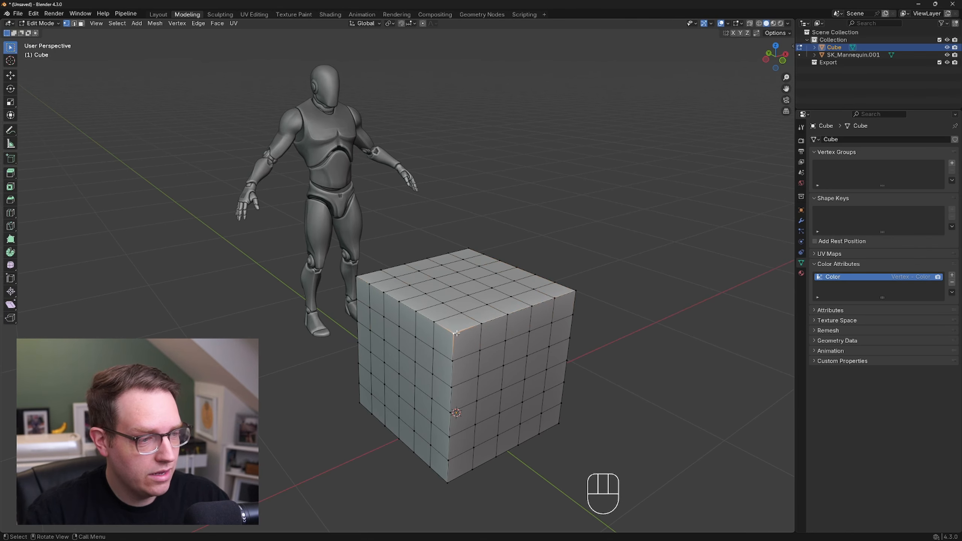
pyautogui.keyDown('shift'); pyautogui.click(574, 292); pyautogui.keyUp('shift')
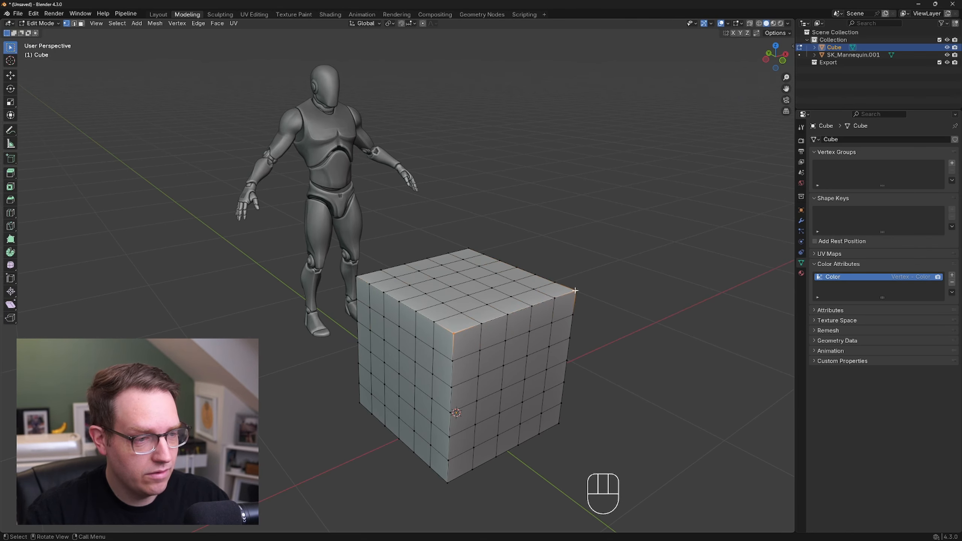
pyautogui.keyDown('alt'); pyautogui.click(530, 305); pyautogui.keyUp('alt')
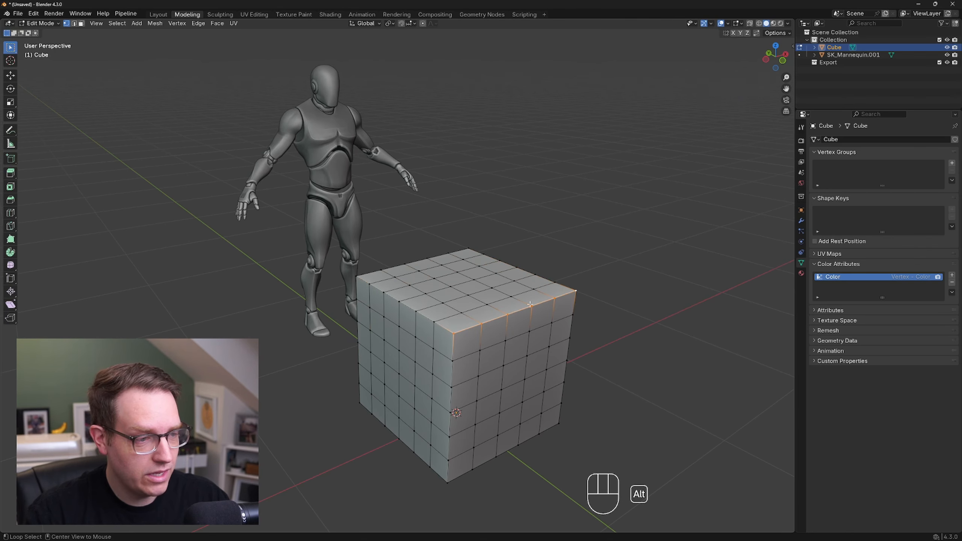
pyautogui.keyDown('ctrl'); pyautogui.click(451, 413); pyautogui.keyUp('ctrl')
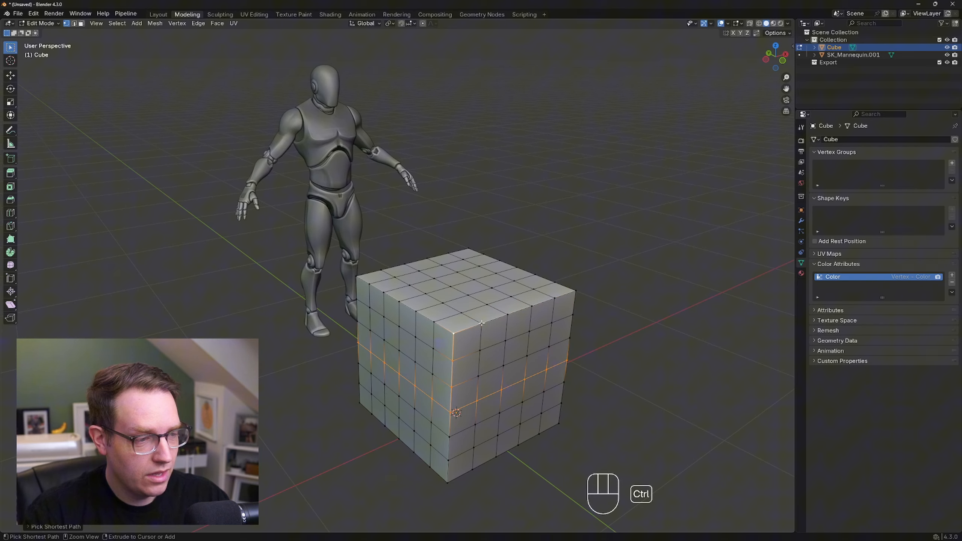
pyautogui.keyDown('ctrl'); pyautogui.click(576, 291); pyautogui.keyUp('ctrl')
pyautogui.moveTo(575, 291); pyautogui.dragTo(494, 302, button='middle')
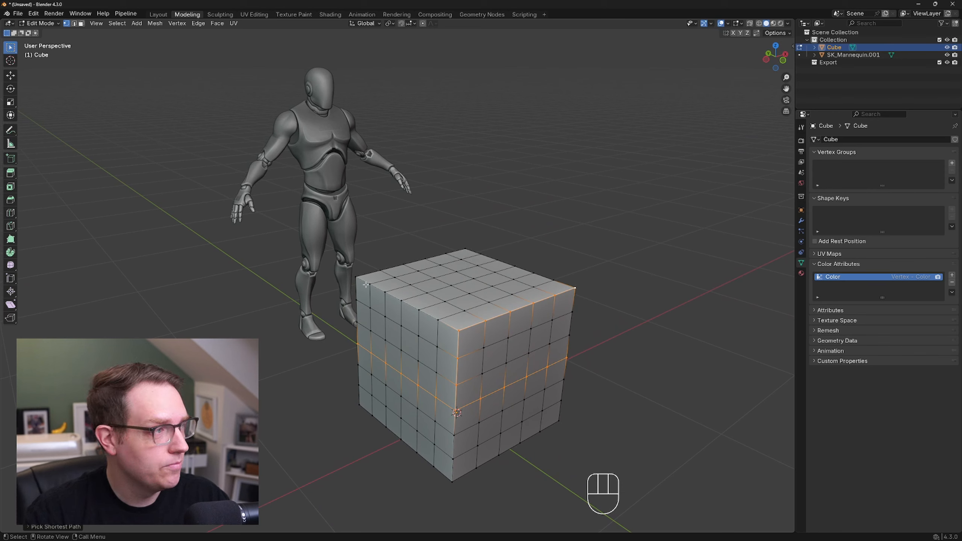
# - Return to Vertex Paint mode with vertex selection masking on and fill the selected vertices with blue using Set Vertex Colors
pyautogui.click(57, 24)
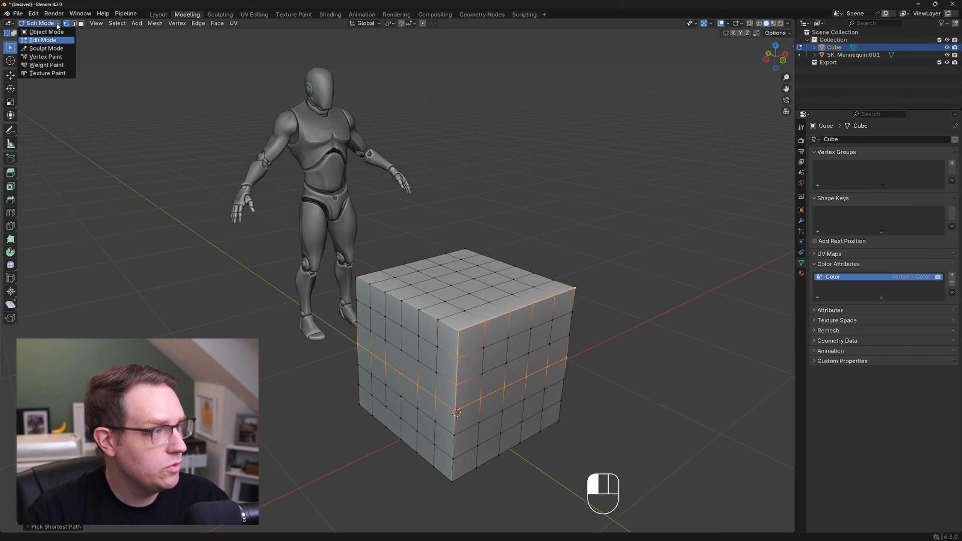
pyautogui.click(57, 56)
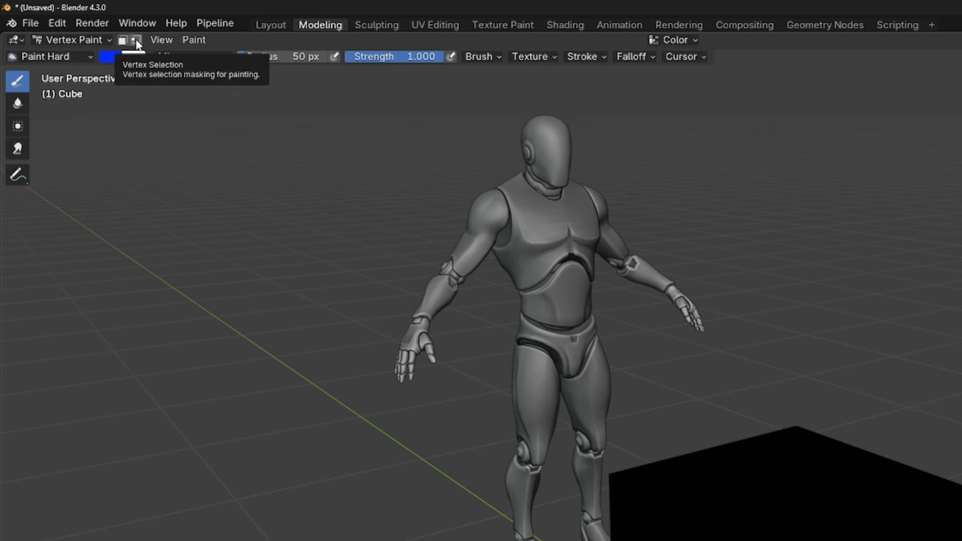
pyautogui.click(135, 40)
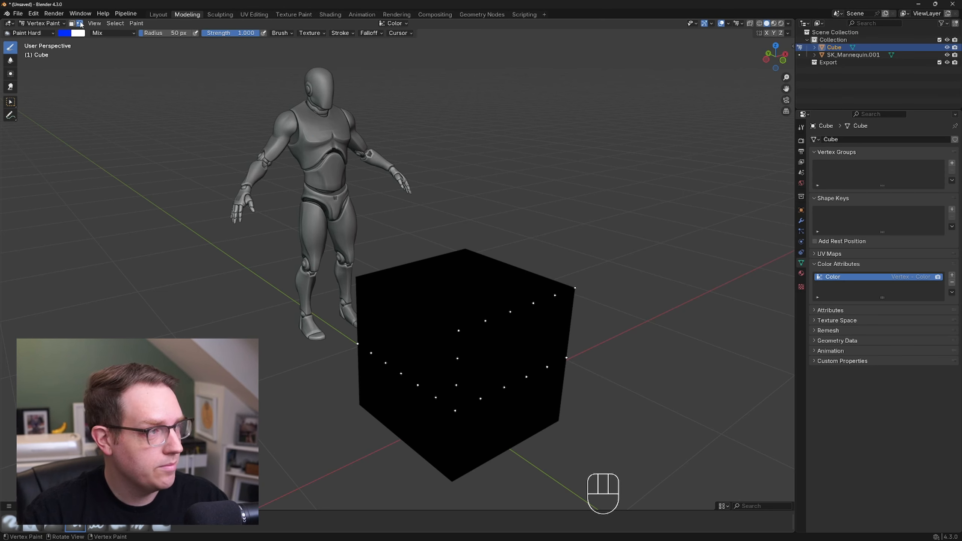
pyautogui.click(136, 24)
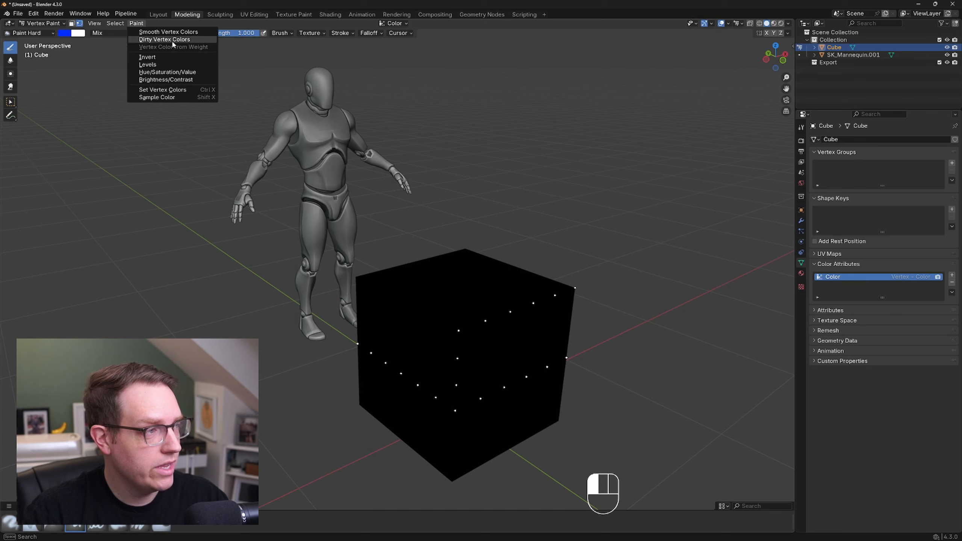
pyautogui.click(187, 90)
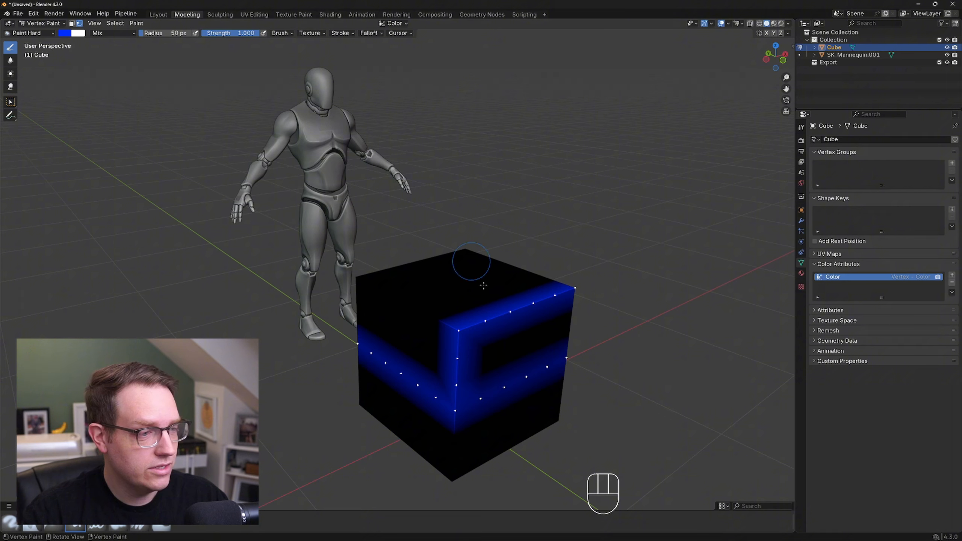
# - Set the vertex paint brush color to black (#000000)
pyautogui.click(66, 36)
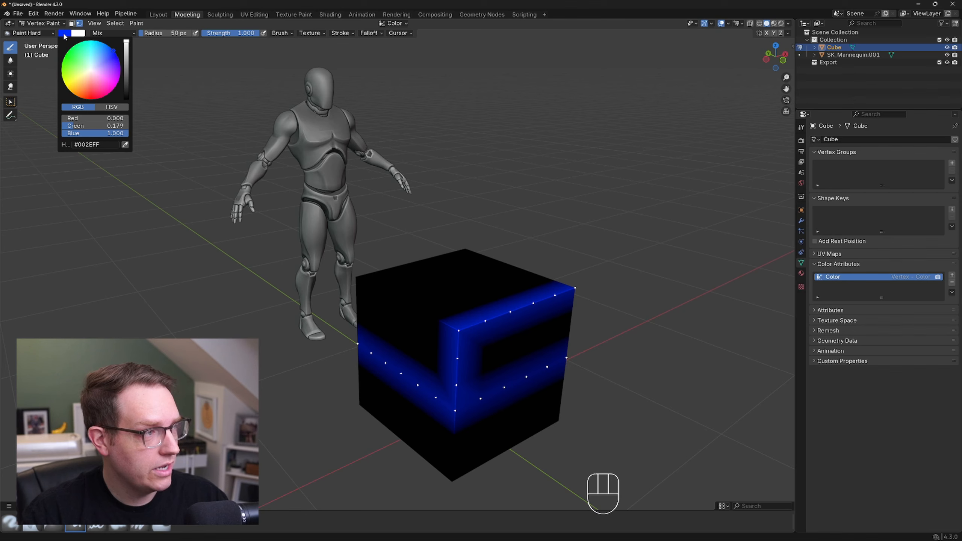
pyautogui.click(106, 133)
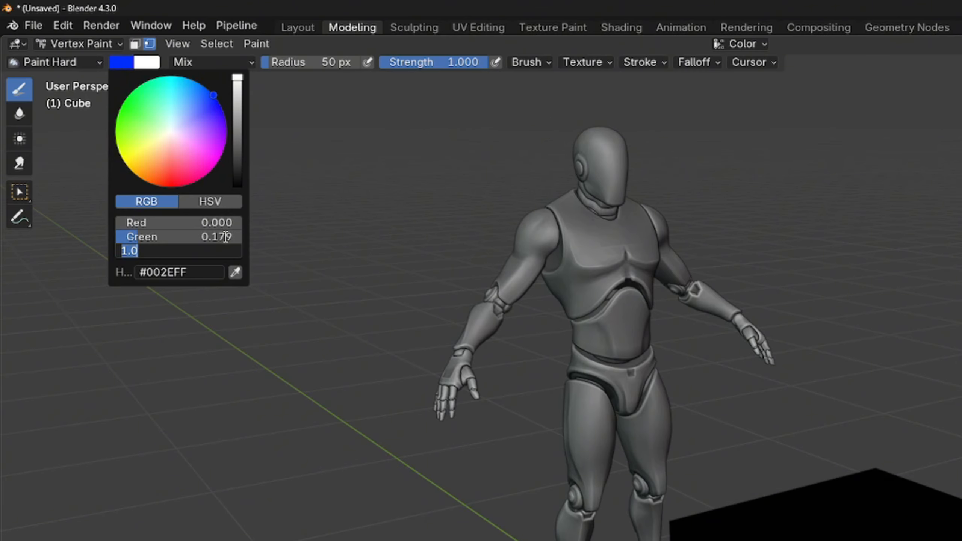
pyautogui.press('Return')
pyautogui.moveTo(243, 92); pyautogui.dragTo(237, 185)
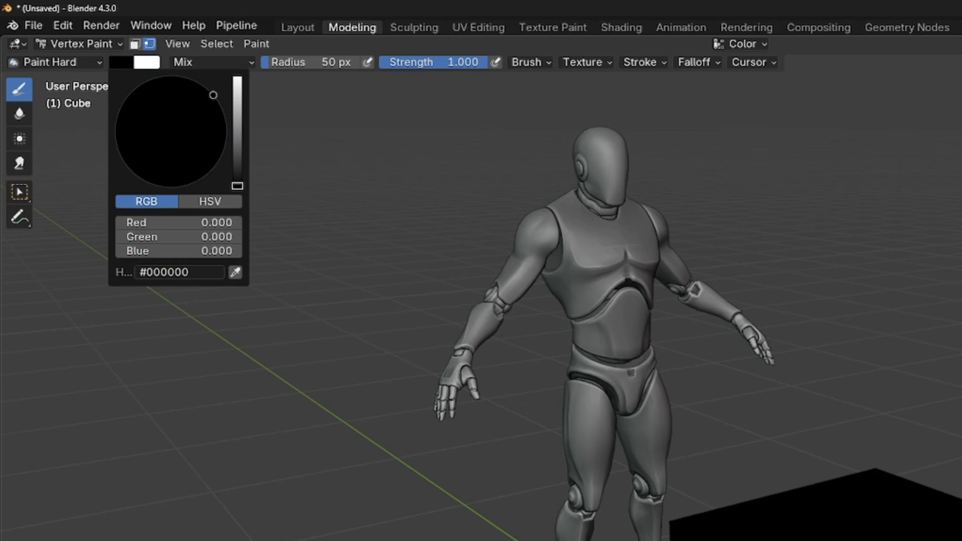
# - Set the brush color's Red value to 1 and fill the selected cube vertices with red using Set Vertex Colors
pyautogui.click(222, 214)
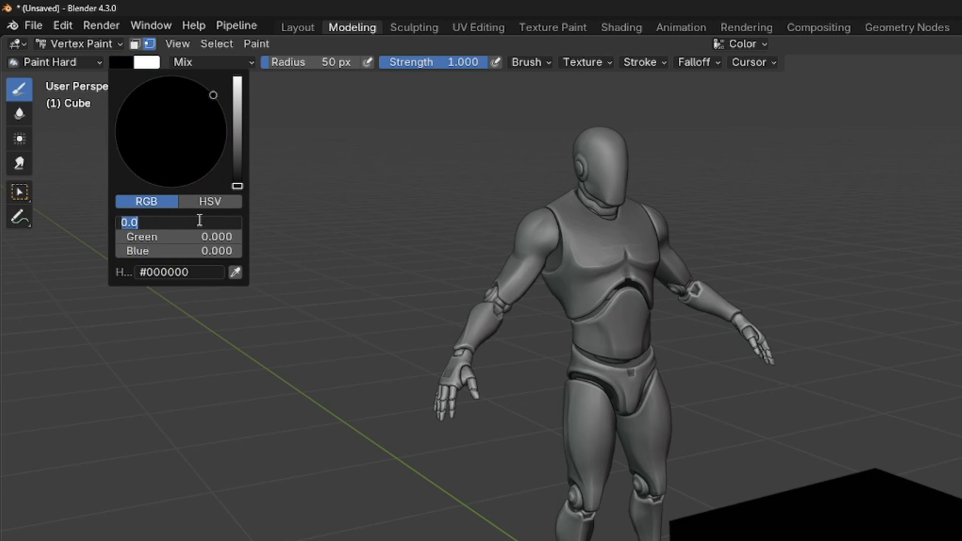
pyautogui.write('1')
pyautogui.press('Return')
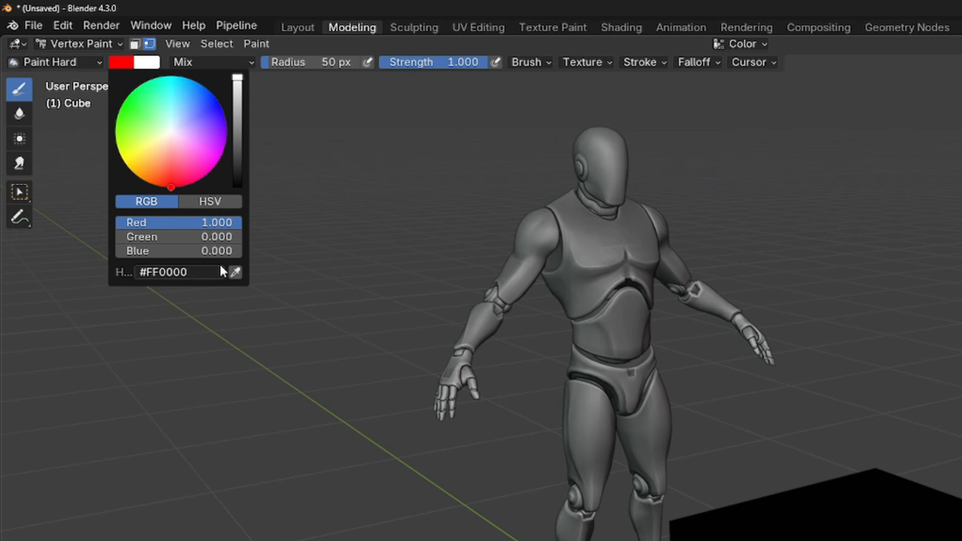
pyautogui.click(256, 44)
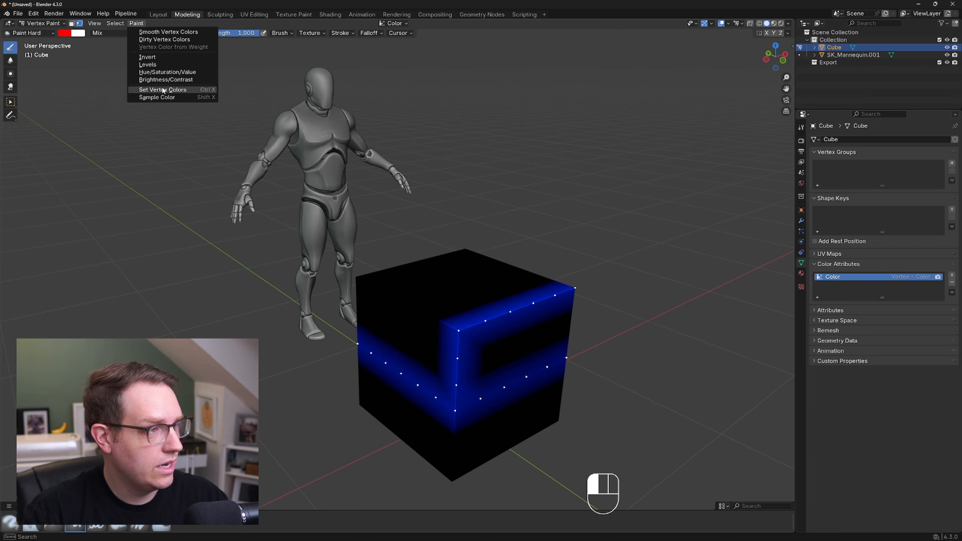
pyautogui.click(308, 178)
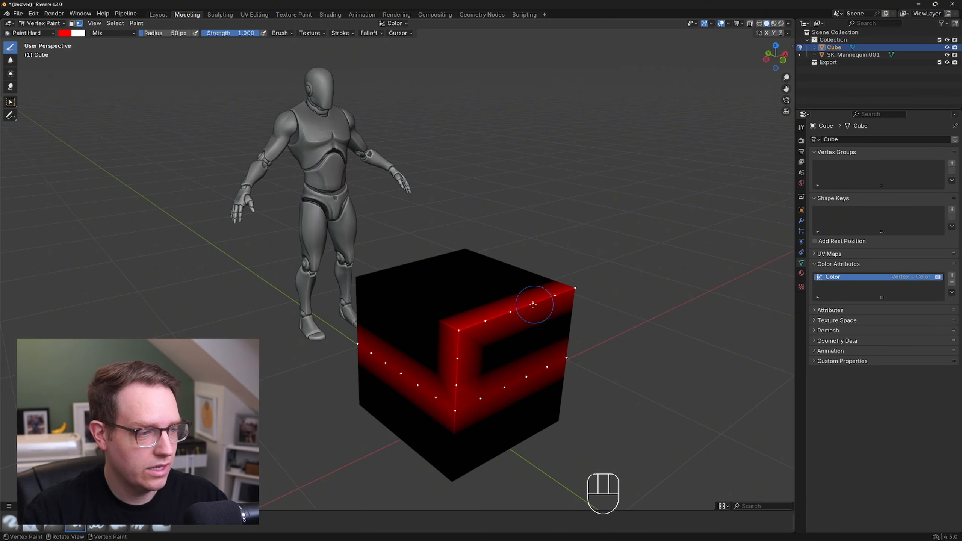
# - Switch the cube from Vertex Paint to Object Mode
pyautogui.moveTo(433, 307); pyautogui.dragTo(417, 303, button='middle')
pyautogui.click(42, 23)
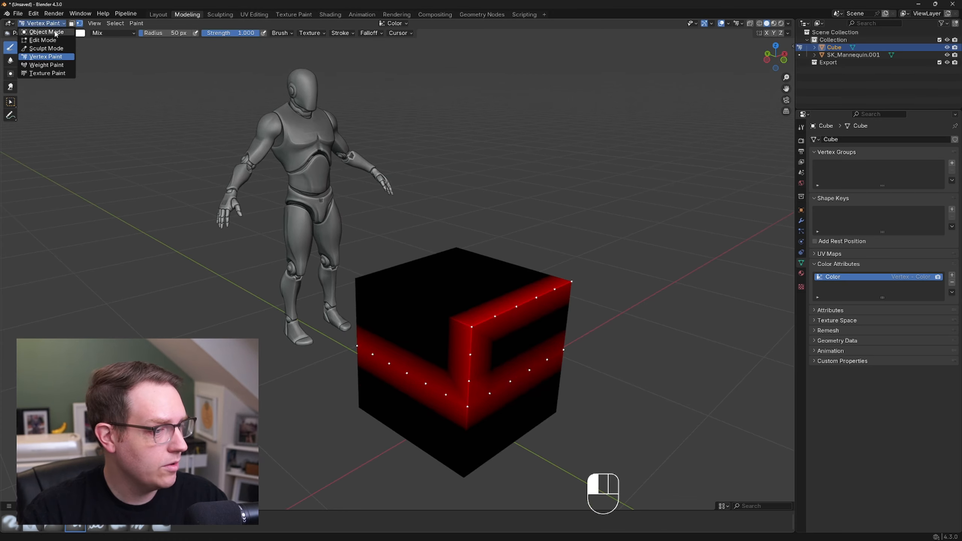
pyautogui.click(41, 25)
pyautogui.moveTo(380, 222); pyautogui.dragTo(415, 218, button='middle')
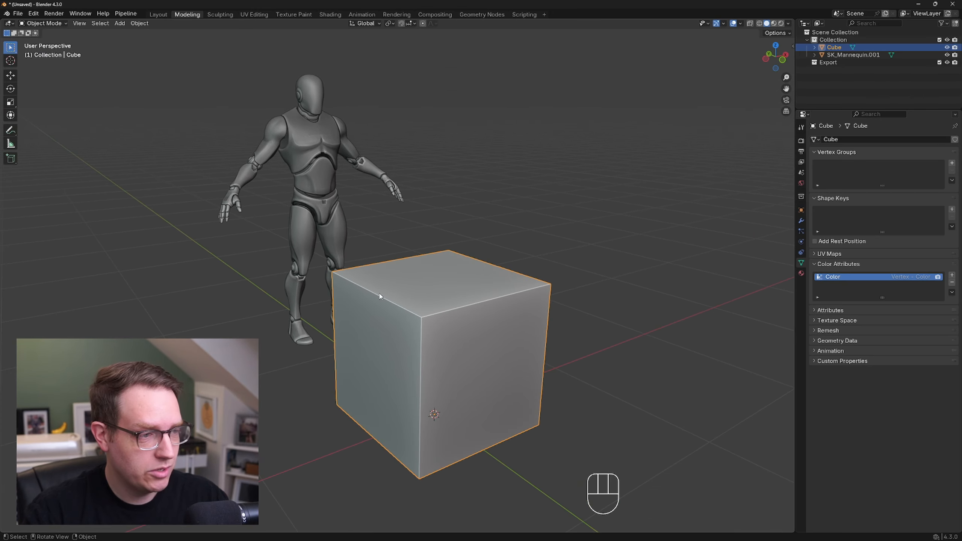
# - Export the selected cube as FBX with sRGB vertex colors, overwriting untitled.fbx in the TutorialTemp folder
pyautogui.click(17, 13)
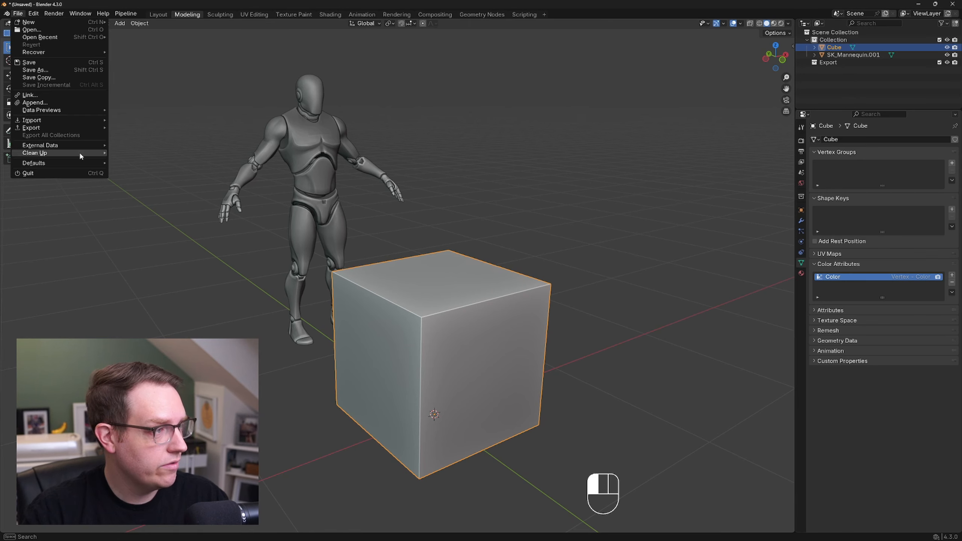
pyautogui.moveTo(64, 129)
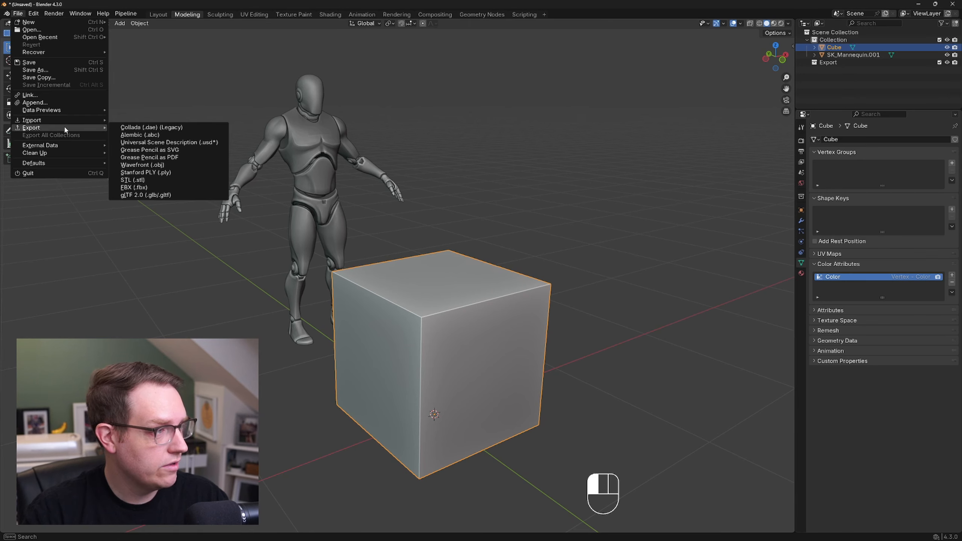
pyautogui.click(155, 189)
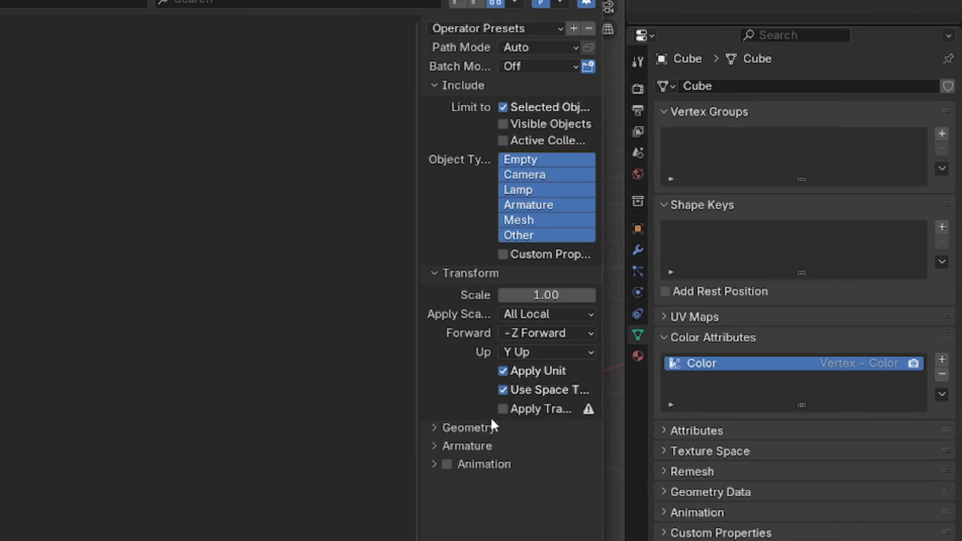
pyautogui.click(717, 308)
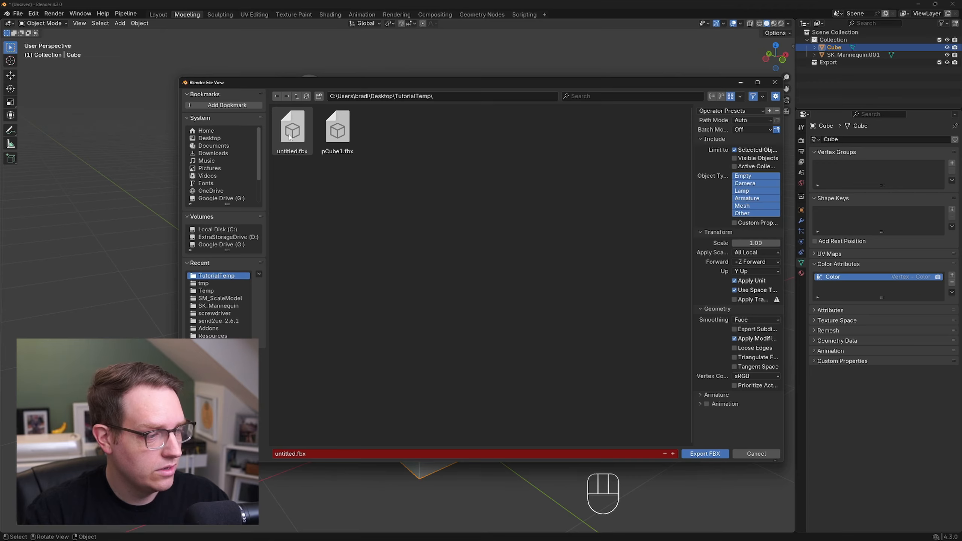
pyautogui.doubleClick(290, 136)
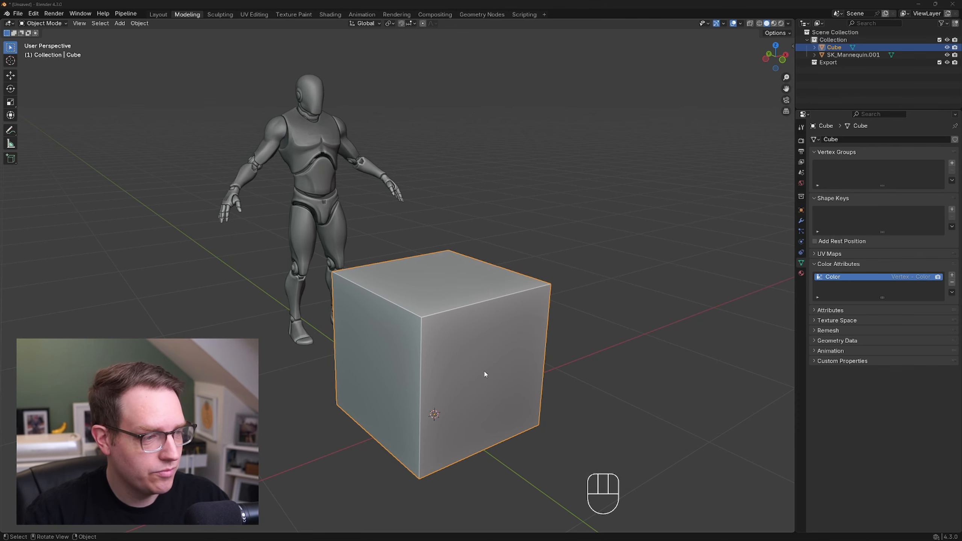
# - Switch to Unreal Editor and choose untitled.fbx for import into the project's content folder
pyautogui.hotkey('alt', 'Tab')
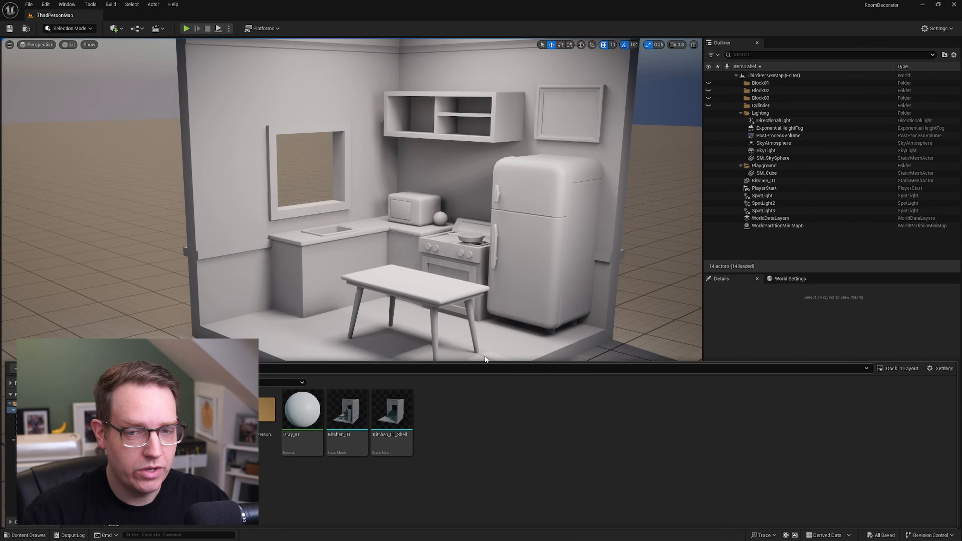
pyautogui.rightClick(442, 414)
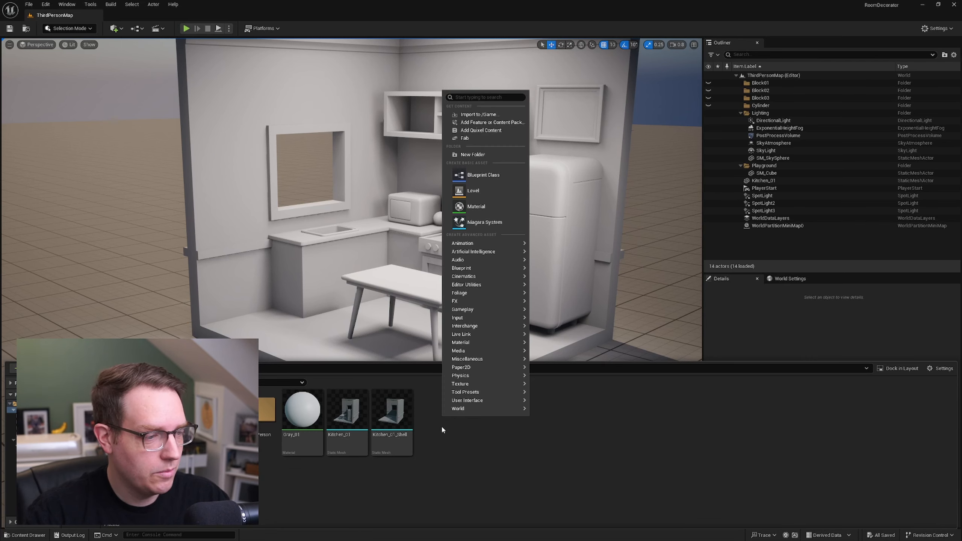
pyautogui.click(482, 116)
pyautogui.doubleClick(137, 71)
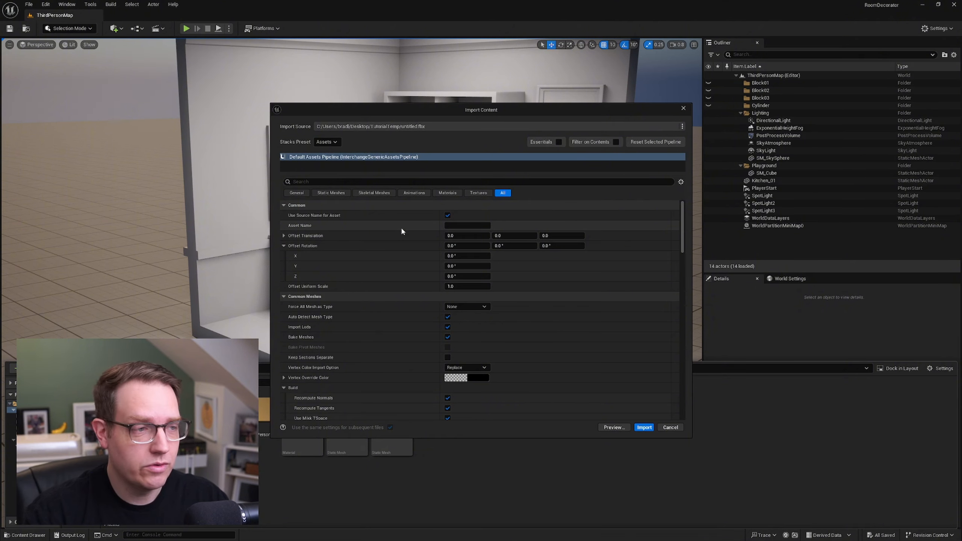
# - Import the mesh with Vertex Color Import Option set to Replace
pyautogui.moveTo(452, 109); pyautogui.dragTo(449, 92)
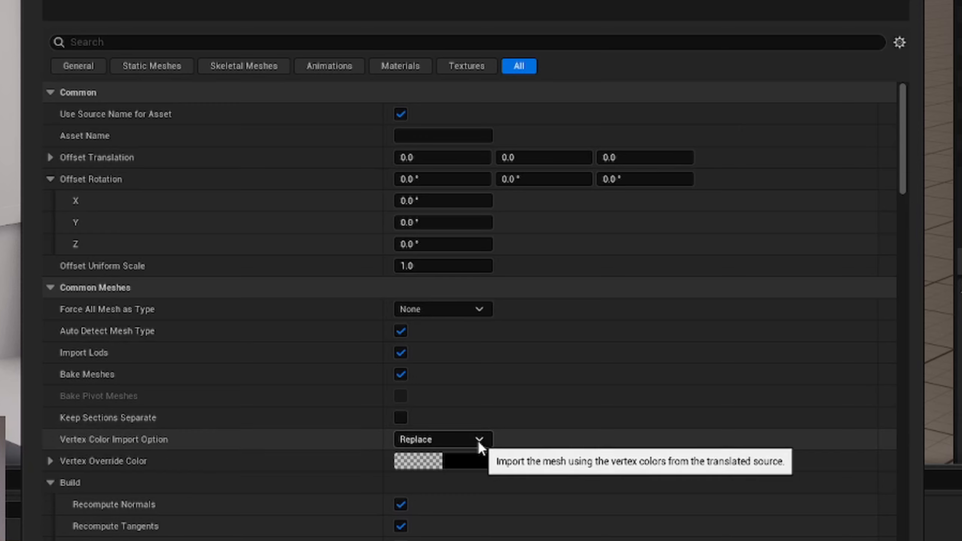
pyautogui.click(460, 443)
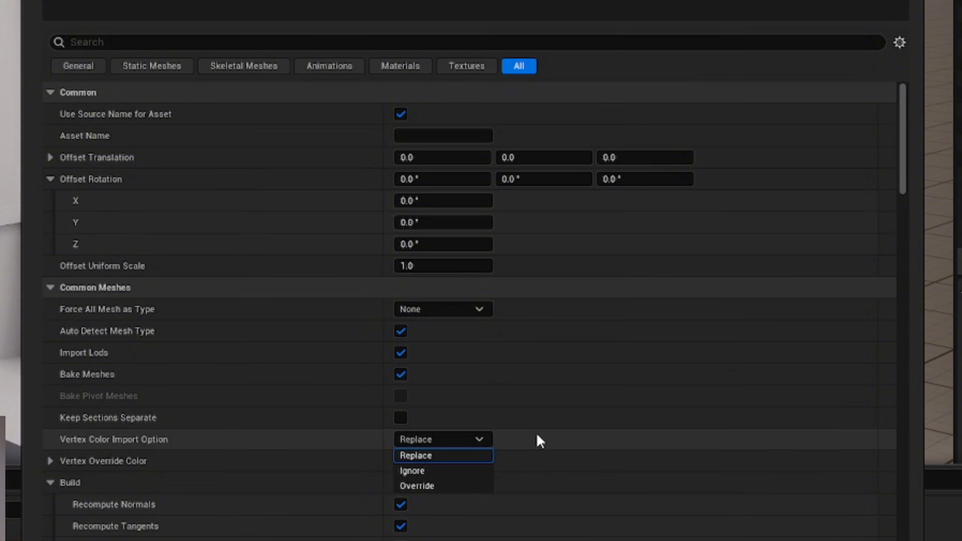
pyautogui.click(468, 454)
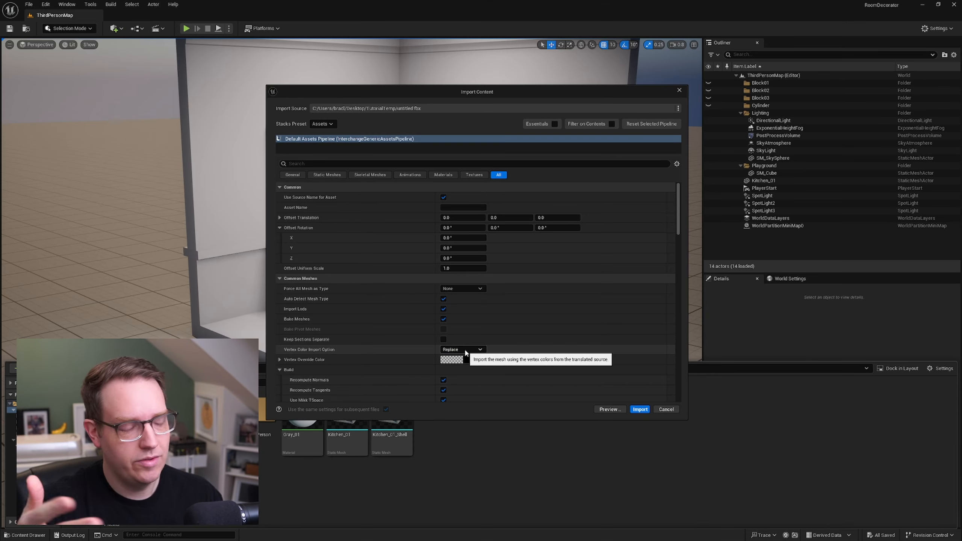
pyautogui.click(640, 409)
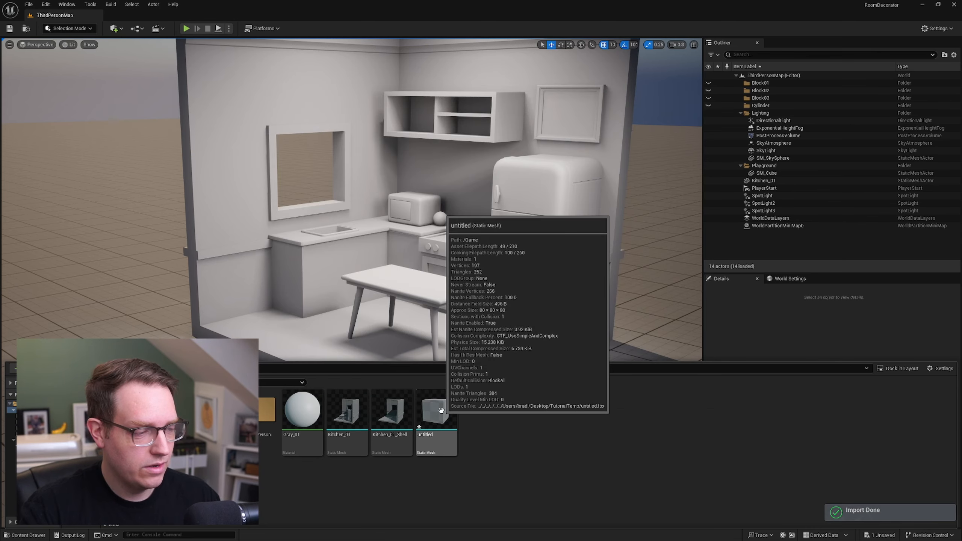
# - Inspect the imported untitled mesh in its editor with the Vert Colors display turned on and off
pyautogui.doubleClick(440, 410)
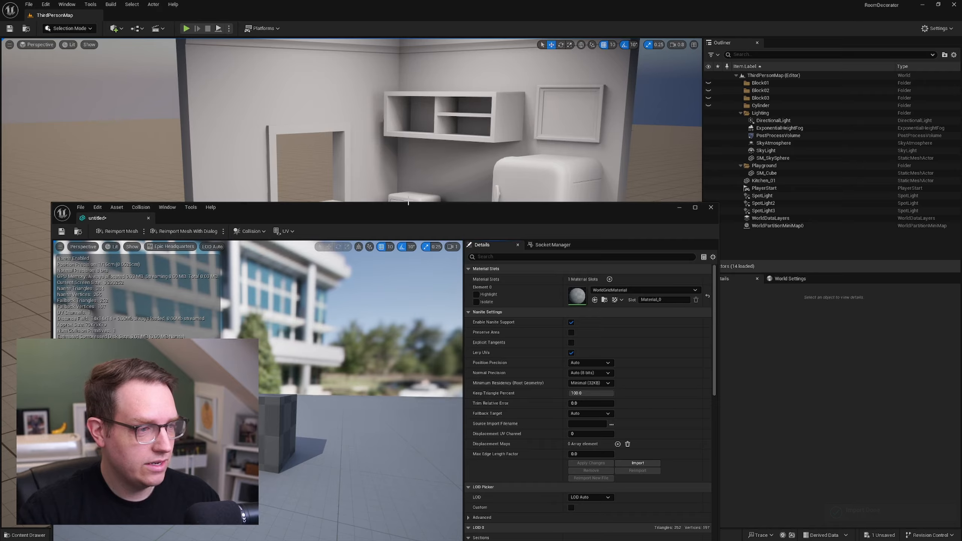
pyautogui.moveTo(408, 203); pyautogui.dragTo(474, 68)
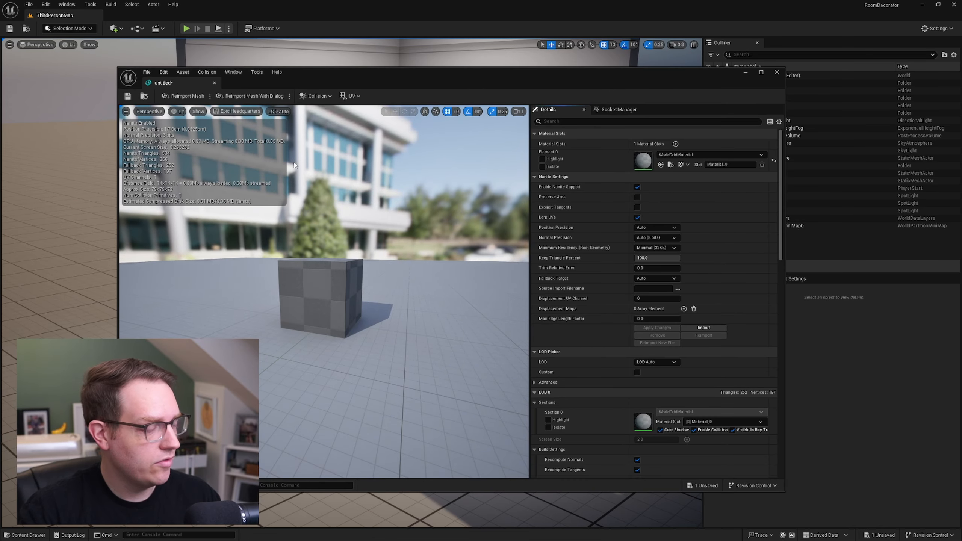
pyautogui.click(198, 111)
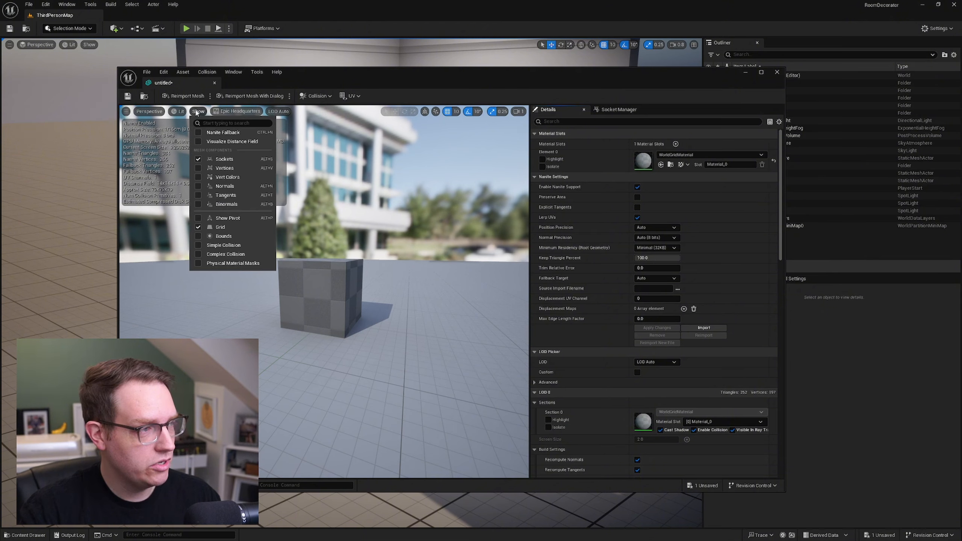
pyautogui.click(247, 177)
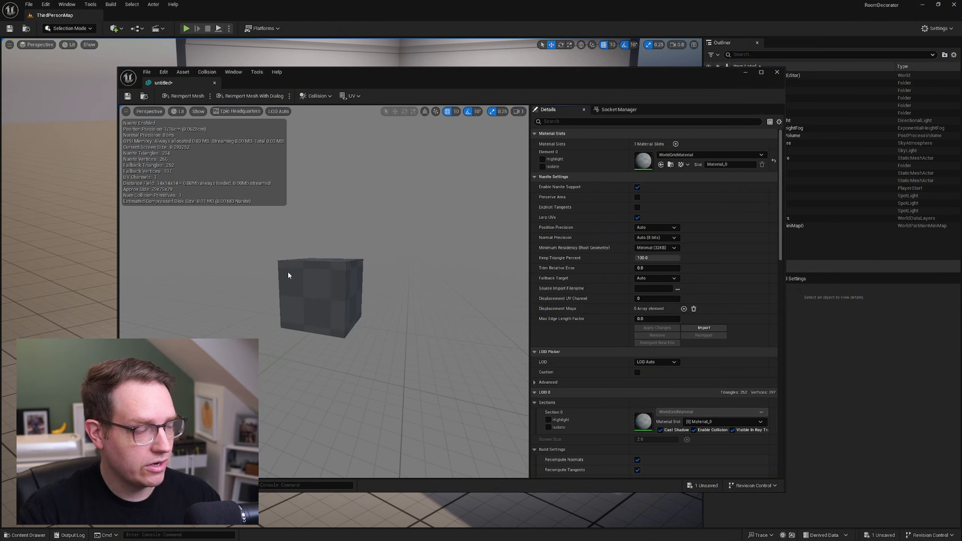
pyautogui.click(193, 111)
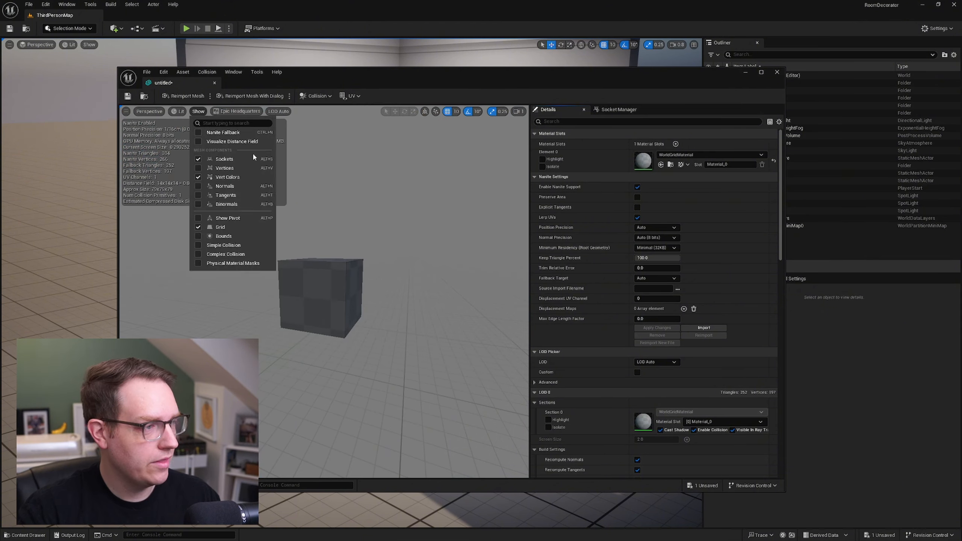
pyautogui.click(244, 178)
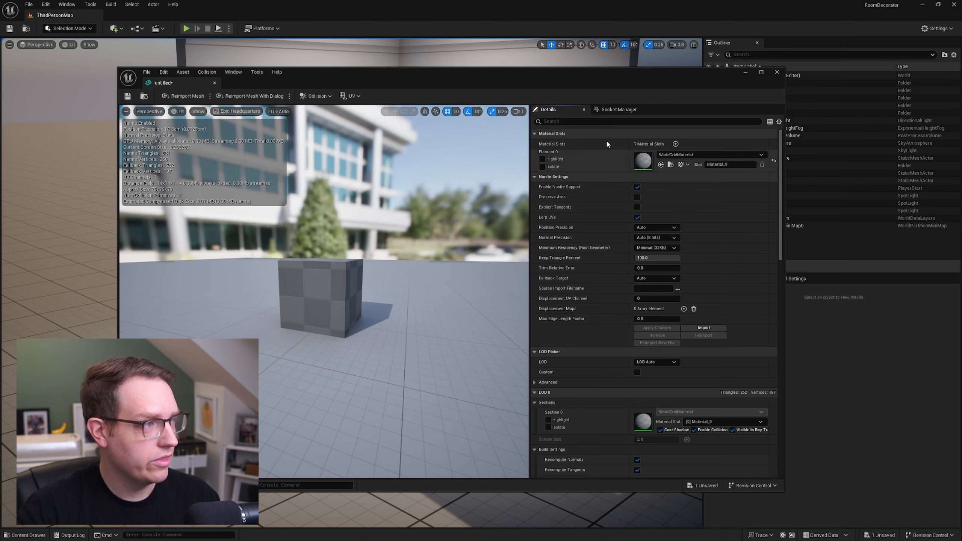
pyautogui.click(776, 72)
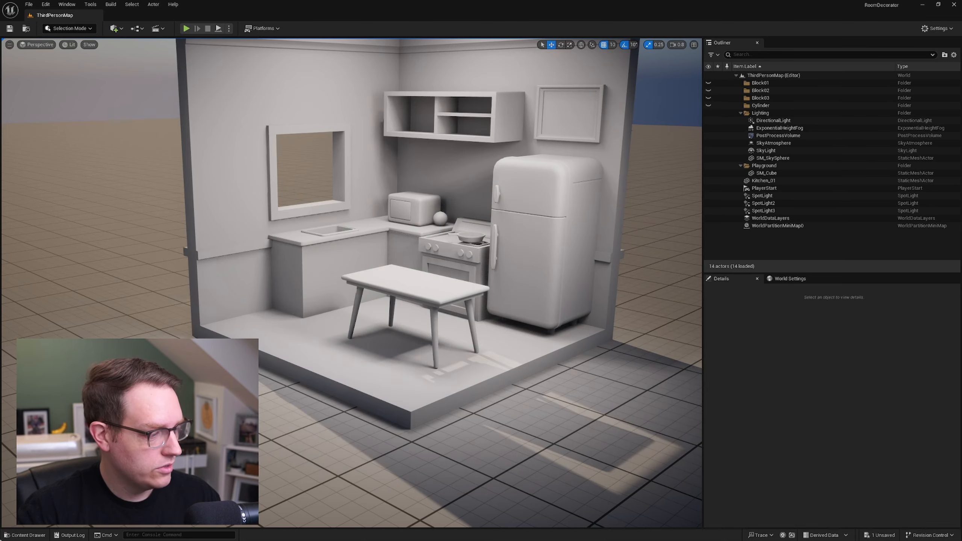
# - Create a new material named Test in the content folder beside the imported mesh
pyautogui.click(25, 534)
pyautogui.rightClick(485, 412)
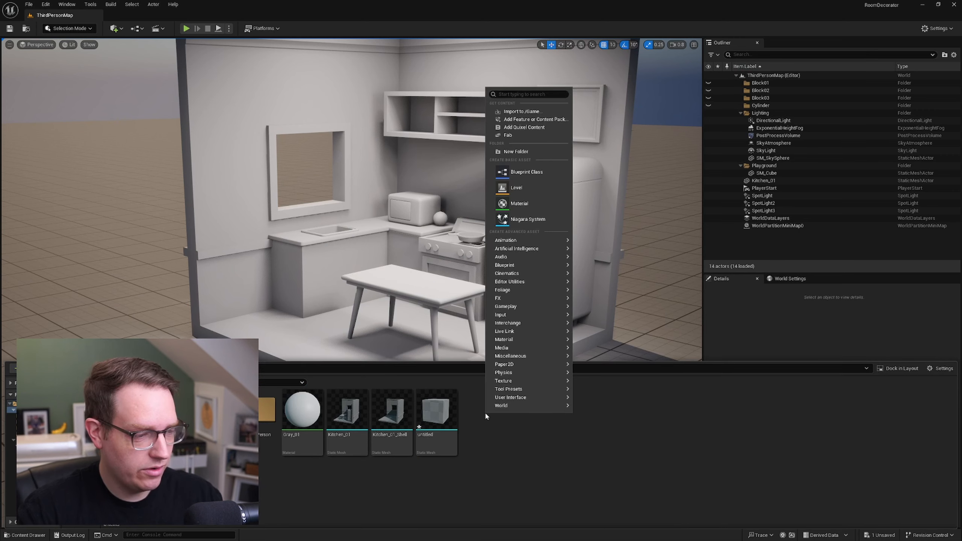
pyautogui.click(528, 207)
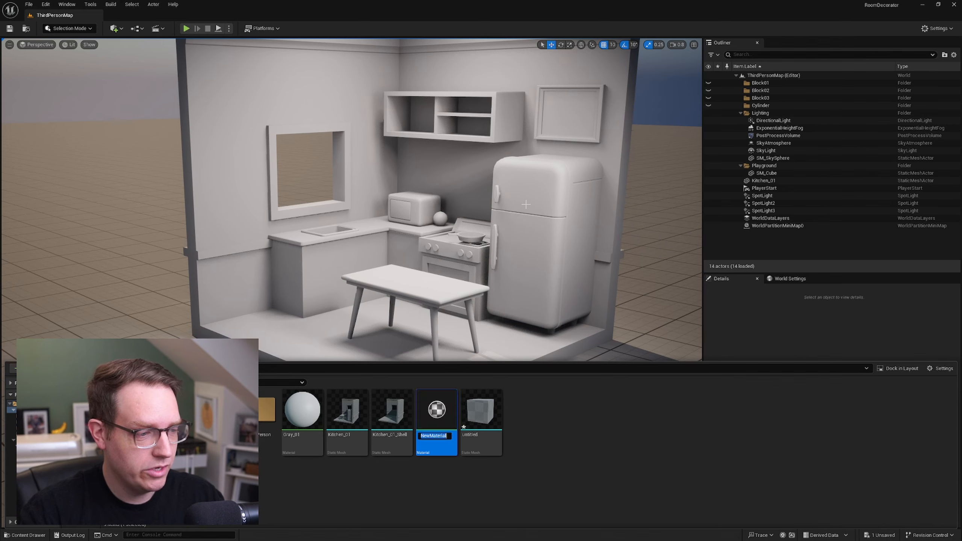
pyautogui.write('Test')
pyautogui.press('Return')
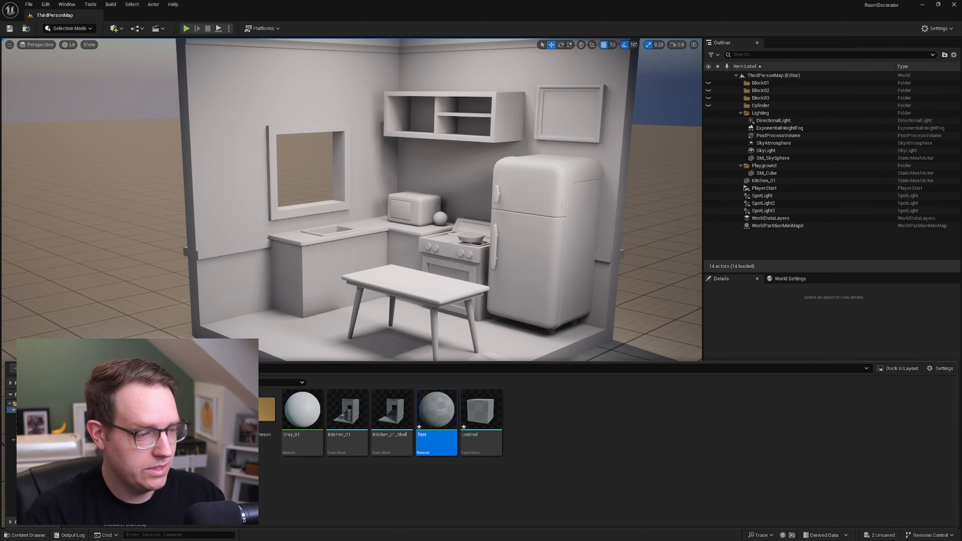
# - Open the Test material and add a Vertex Color node level with the output node's Base Color input
pyautogui.doubleClick(436, 409)
pyautogui.moveTo(322, 205); pyautogui.dragTo(530, 257, button='right')
pyautogui.scroll(-1, 454, 241)
pyautogui.rightClick(439, 214)
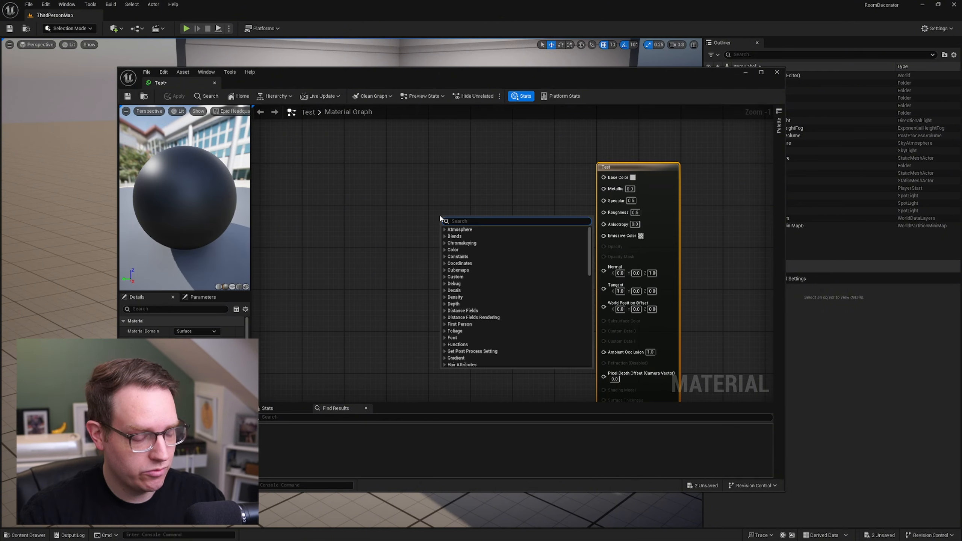
pyautogui.write('verte')
pyautogui.press('Return')
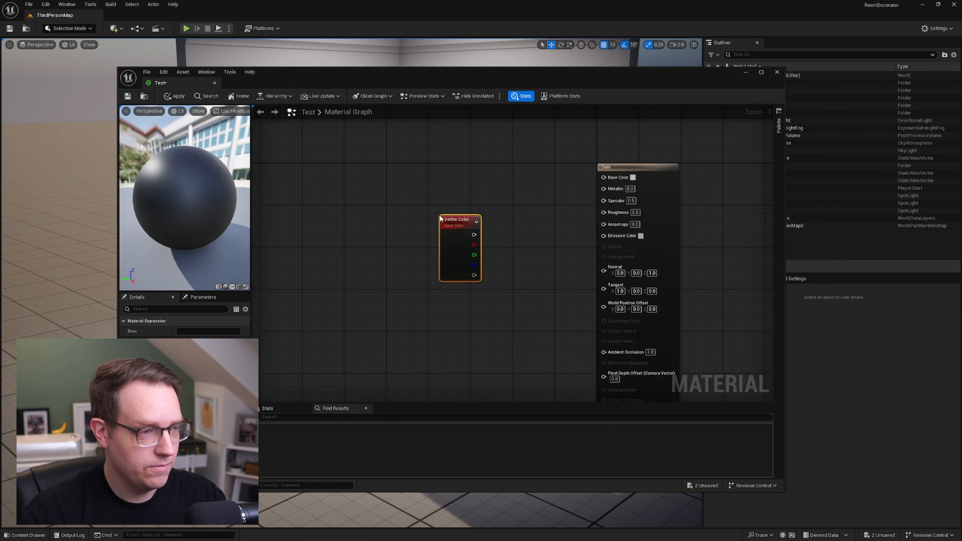
pyautogui.moveTo(454, 227); pyautogui.dragTo(413, 173)
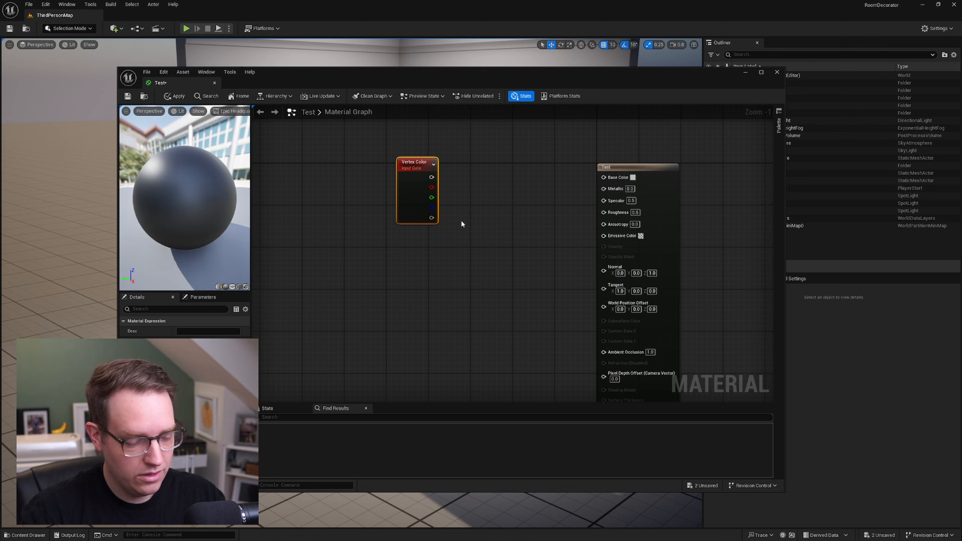
# - Add a Constant3Vector node directly below the Vertex Color node
pyautogui.click(460, 219)
pyautogui.click(406, 242)
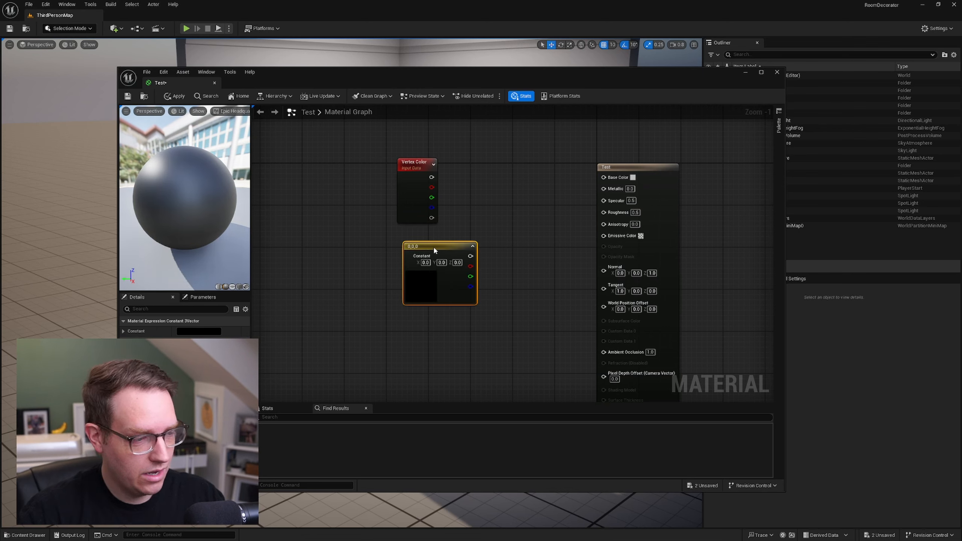
pyautogui.moveTo(433, 246); pyautogui.dragTo(406, 240)
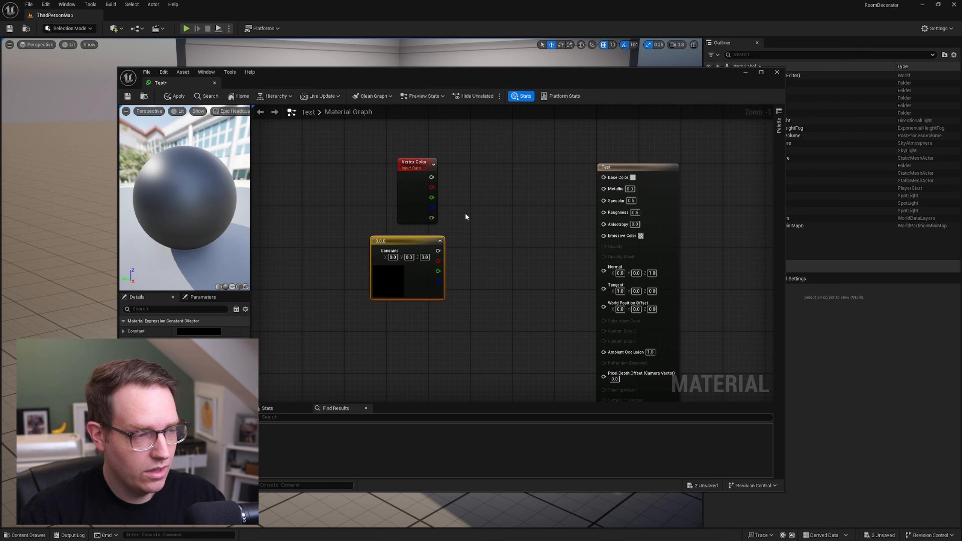
# - Add a Multiply node between the Vertex Color and output nodes and connect the vertex color's red channel to its A input
pyautogui.click(468, 195)
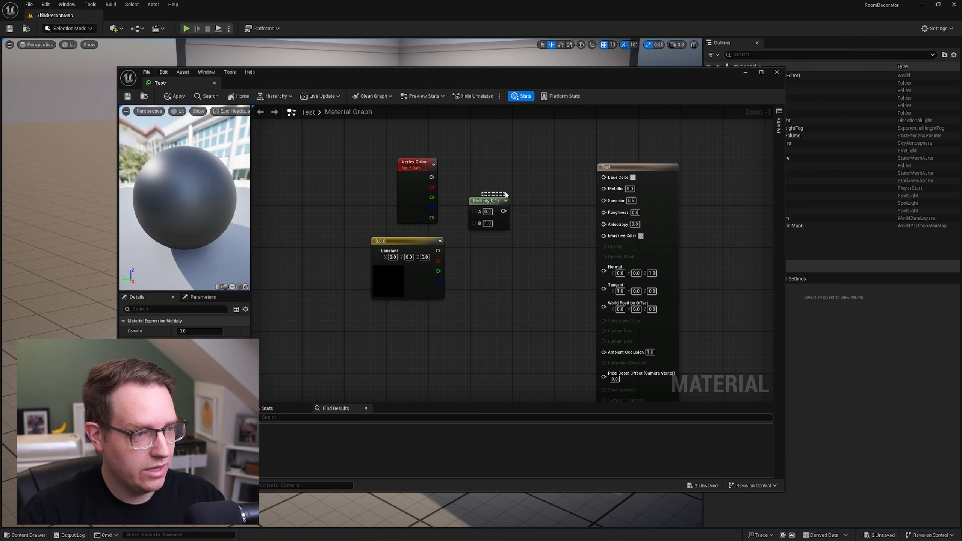
pyautogui.moveTo(487, 198); pyautogui.dragTo(506, 198)
pyautogui.moveTo(431, 187); pyautogui.dragTo(492, 209)
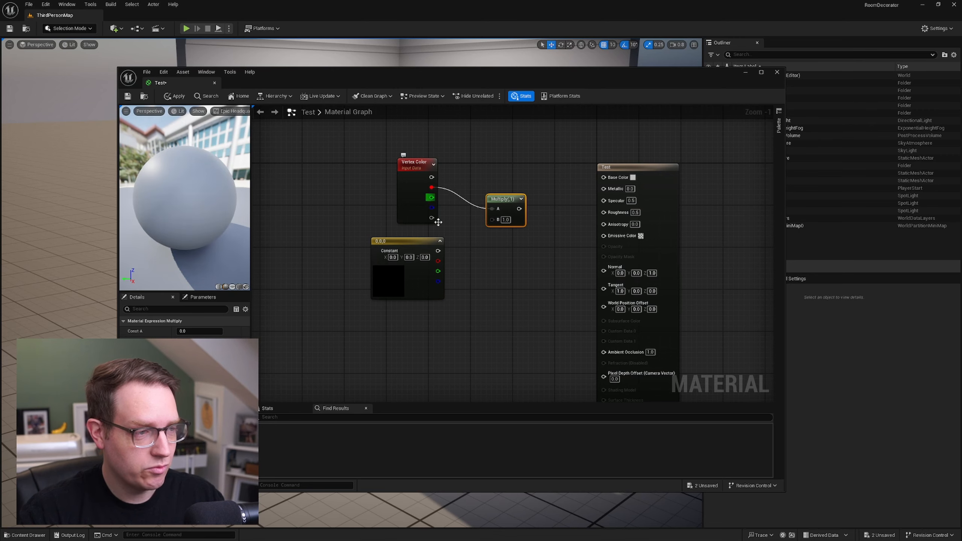
# - Connect the Constant3Vector's output to the Multiply node's B input and set its color to bright magenta, about 1.0, 0.0, 0.887
pyautogui.moveTo(438, 251); pyautogui.dragTo(494, 220)
pyautogui.doubleClick(398, 282)
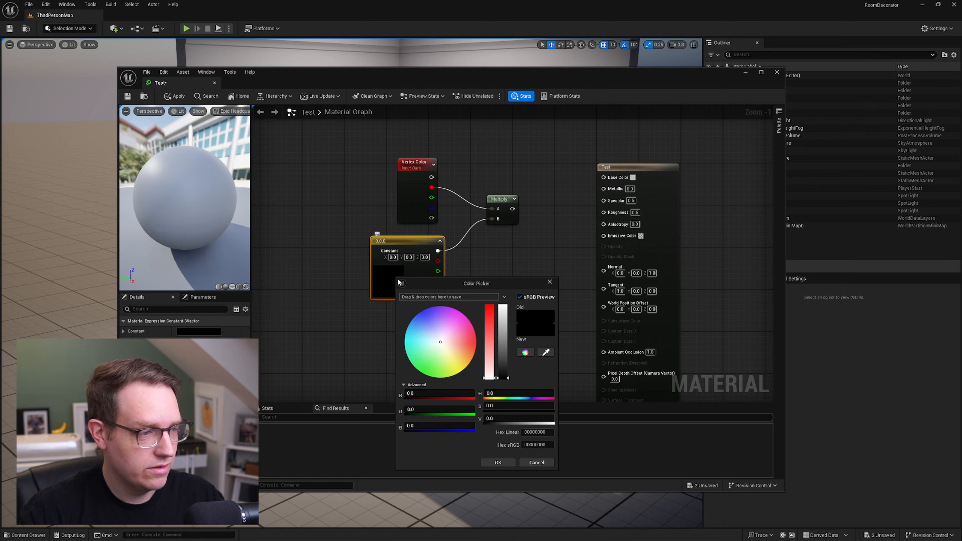
pyautogui.moveTo(454, 330); pyautogui.dragTo(462, 312)
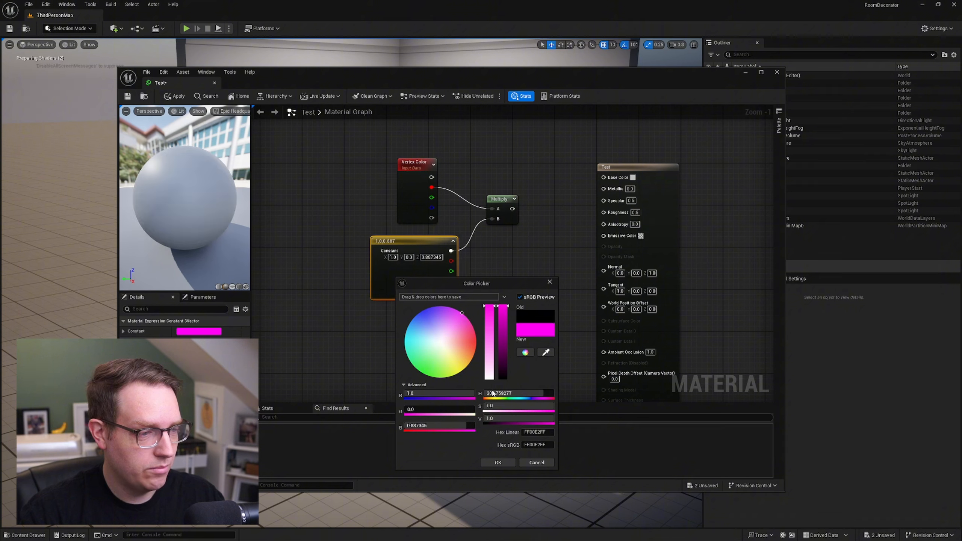
pyautogui.click(497, 463)
# - Connect the Multiply output to the material's Base Color, then apply and save the Test material and close its editor
pyautogui.moveTo(512, 208); pyautogui.dragTo(600, 178)
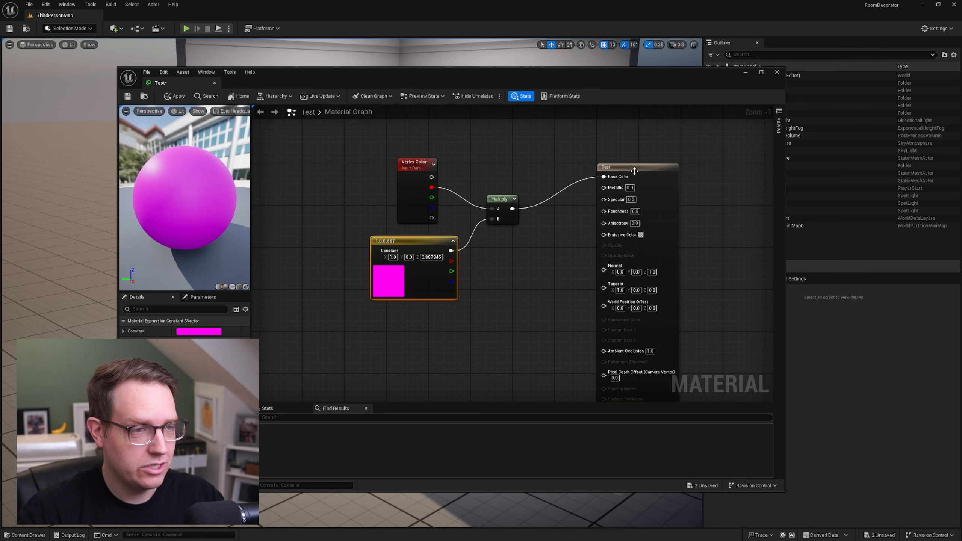
pyautogui.click(176, 97)
pyautogui.click(126, 98)
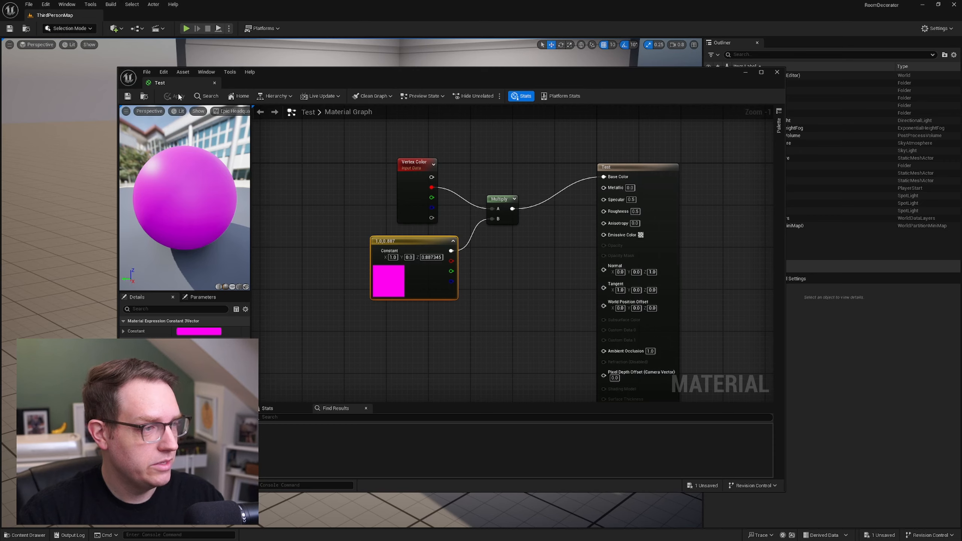
pyautogui.click(777, 72)
# - Open the untitled static mesh in a window beside the level editor and assign the Test material to its Element 0 slot
pyautogui.click(25, 535)
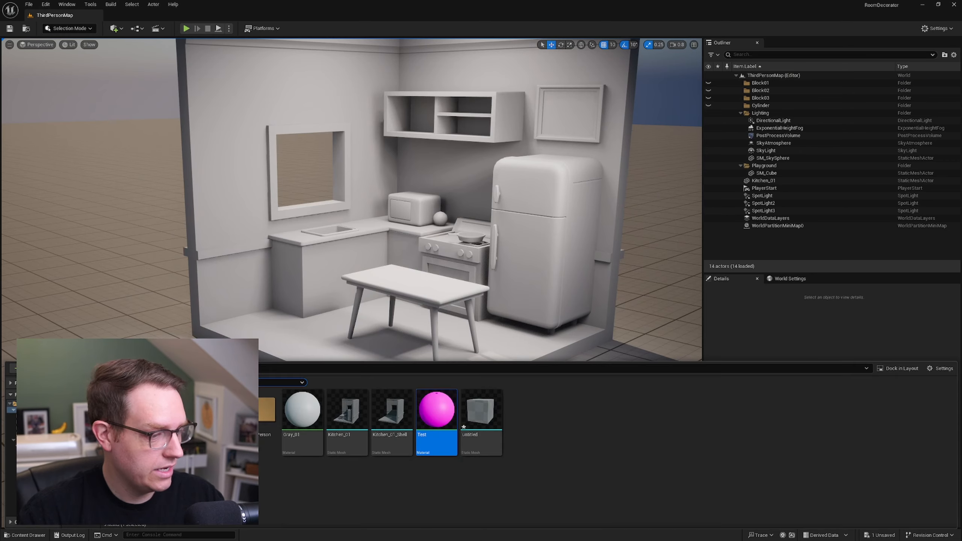
pyautogui.click(488, 422)
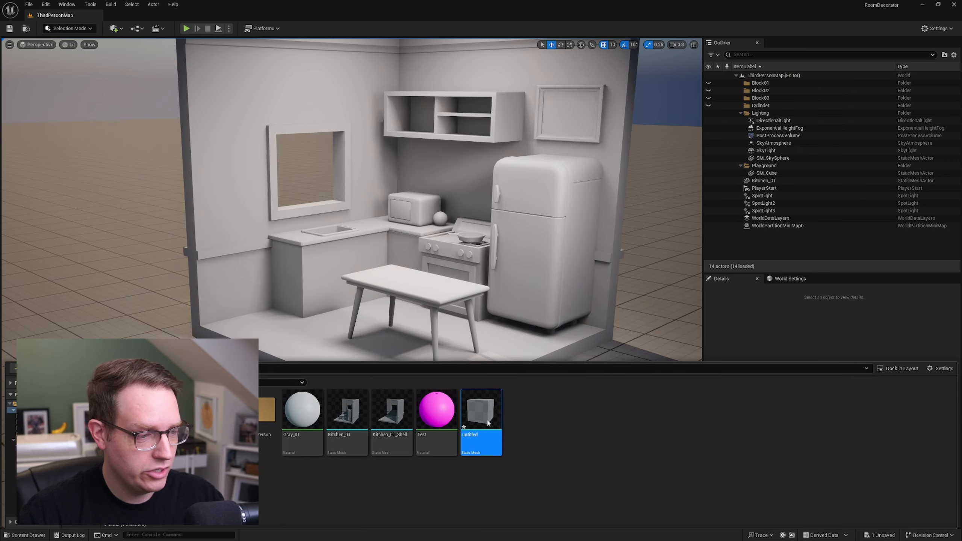
pyautogui.doubleClick(486, 424)
pyautogui.moveTo(564, 79); pyautogui.dragTo(894, 73)
pyautogui.click(242, 159)
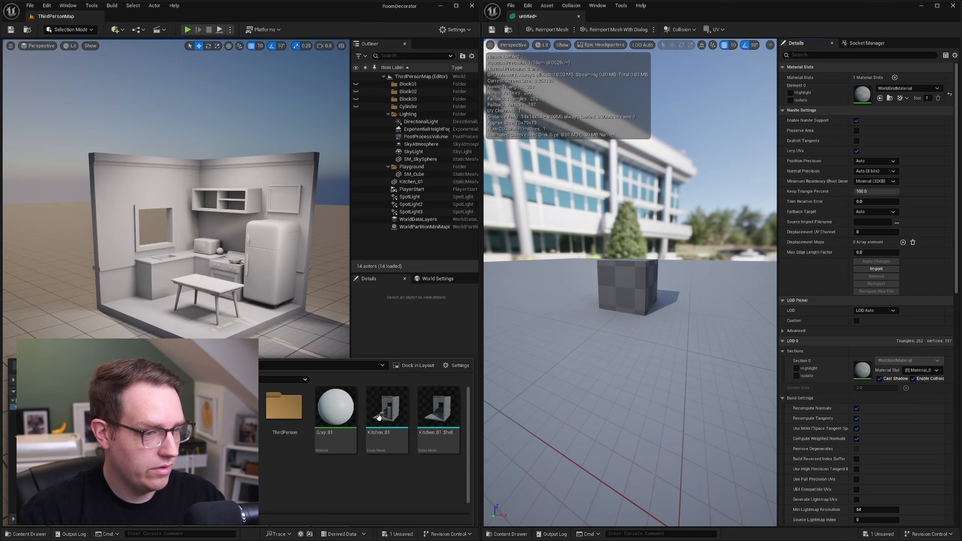
pyautogui.moveTo(440, 403); pyautogui.dragTo(871, 91)
pyautogui.click(953, 6)
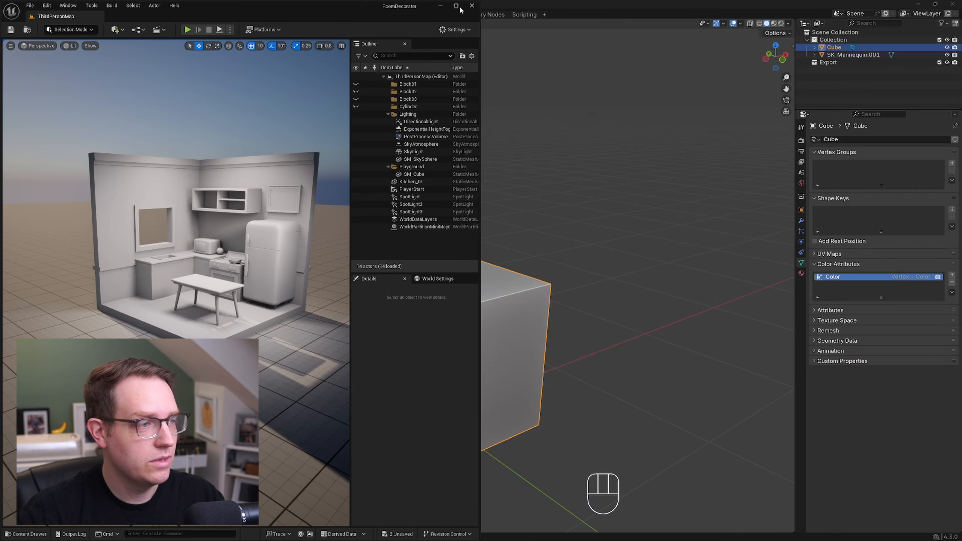
# - Place the untitled cube mesh in the level on the ground just outside the kitchen's front corner near the fridge
pyautogui.click(455, 5)
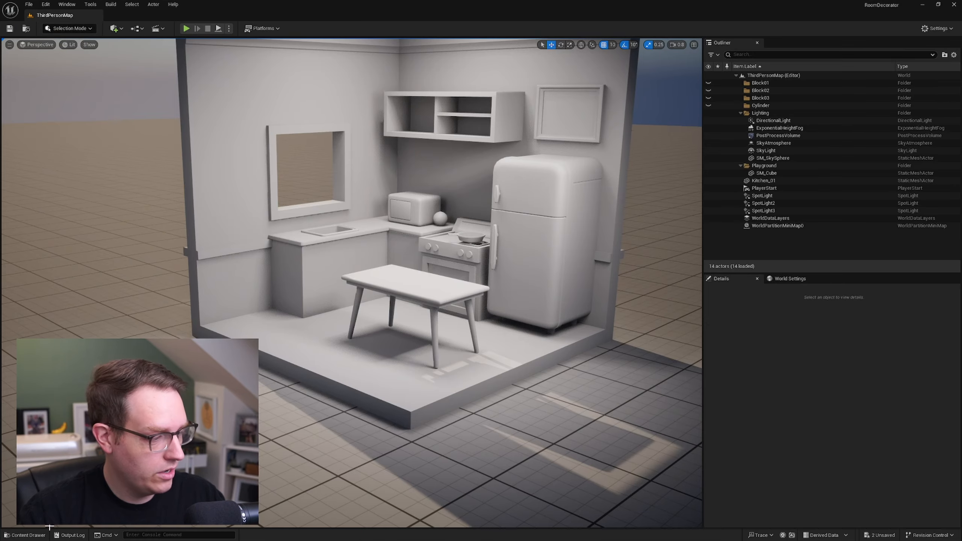
pyautogui.click(28, 534)
pyautogui.moveTo(478, 415); pyautogui.dragTo(619, 367)
pyautogui.press('f')
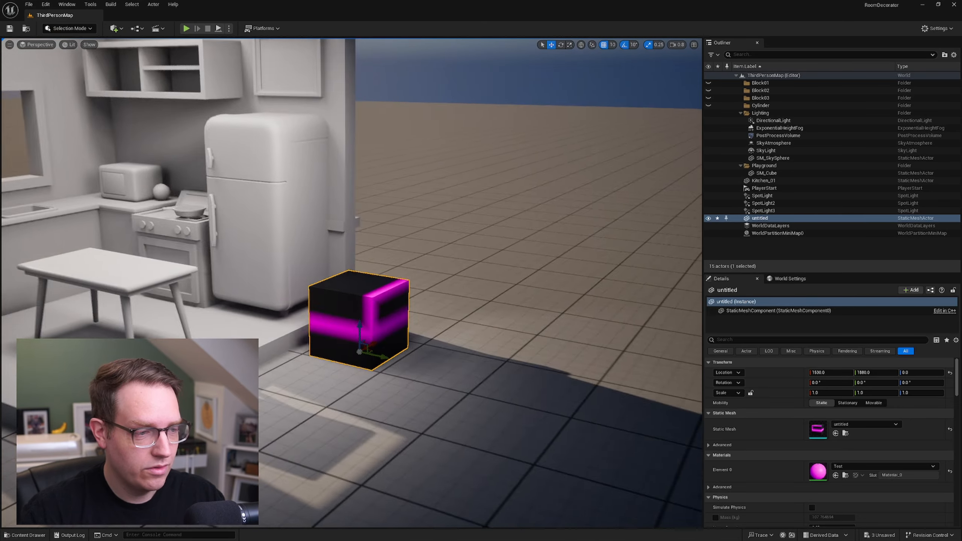